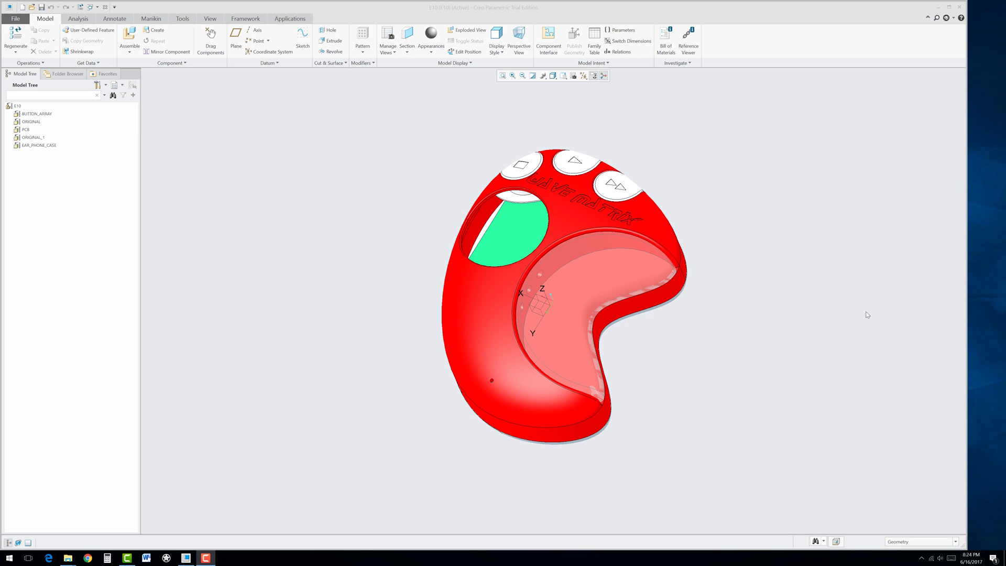
- Orbit the E10 assembly to inspect the PCB surface
mouse_move(660, 350)
middle_down()
mouse_move(589, 364)
mouse_move(660, 355)
middle_up()
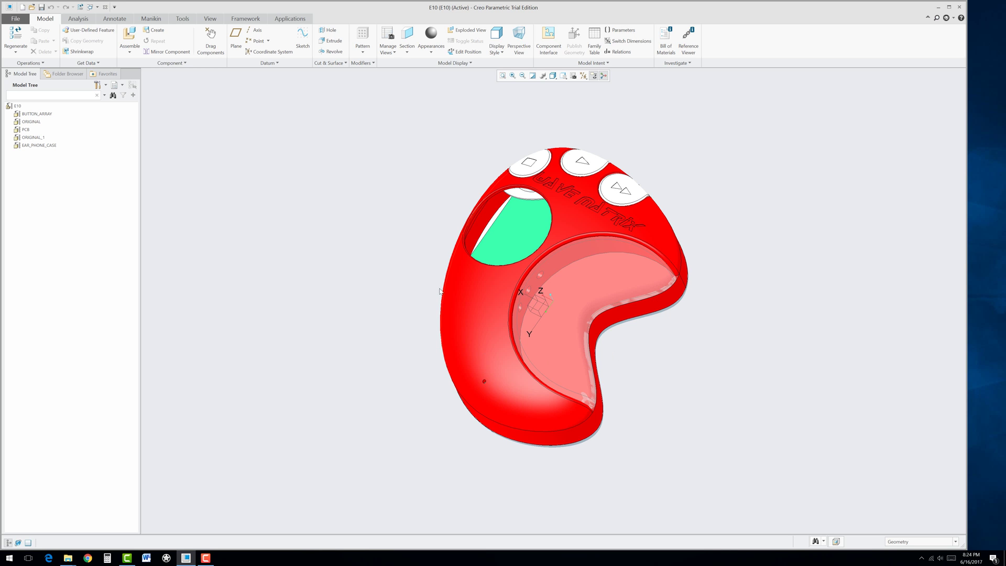
middle_drag(493, 345, 496, 283)
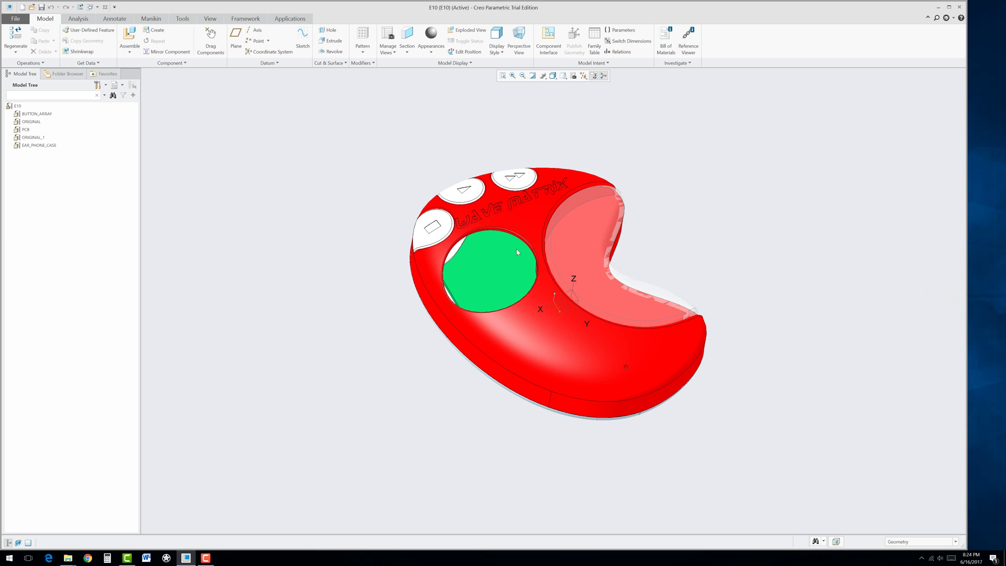
click(470, 264)
mouse_move(397, 322)
middle_down()
mouse_move(378, 334)
mouse_move(327, 274)
middle_up()
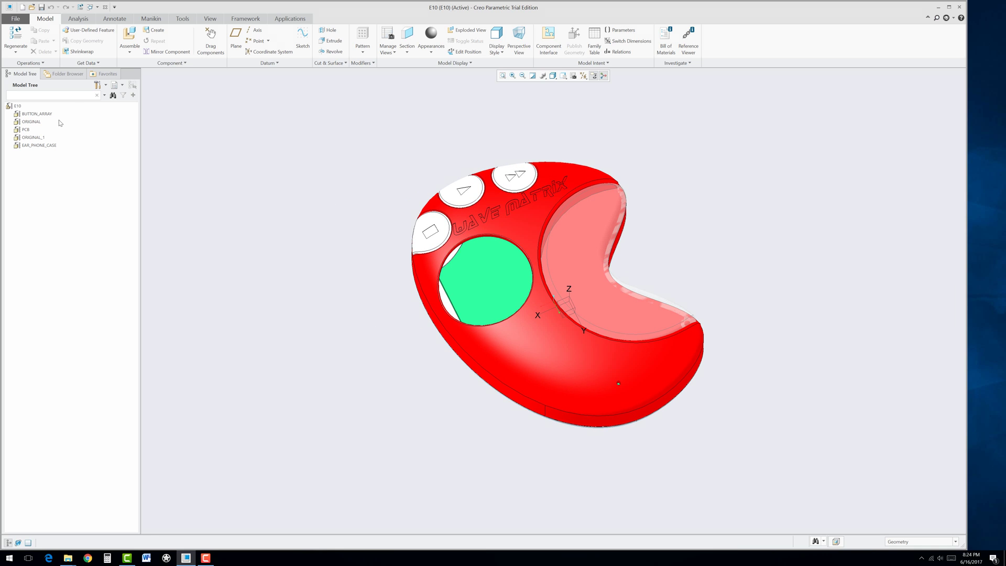
- Create the new part LCD_E10 in the assembly with the Default placement constraint
click(155, 31)
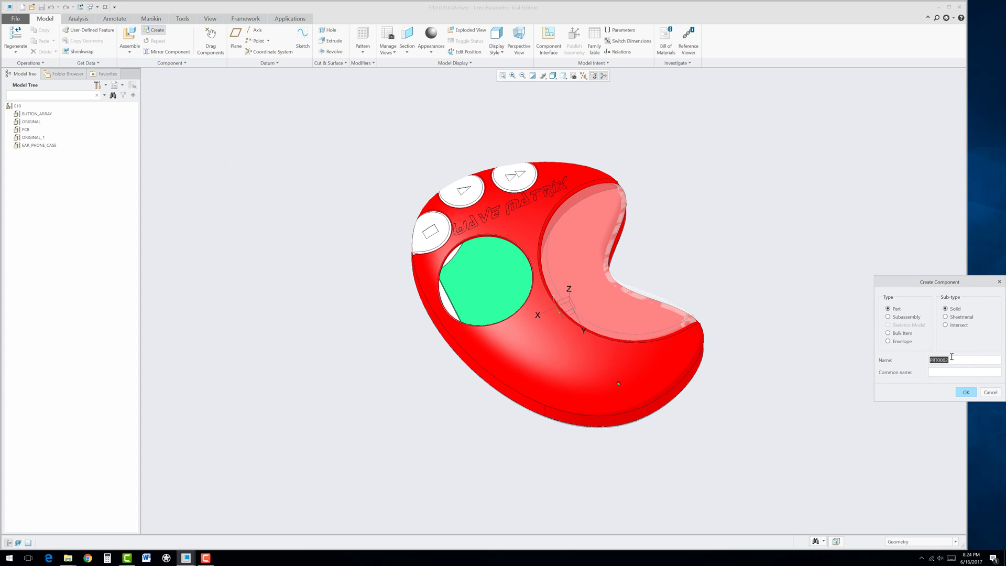
text(LCD_E10)
click(967, 393)
click(964, 390)
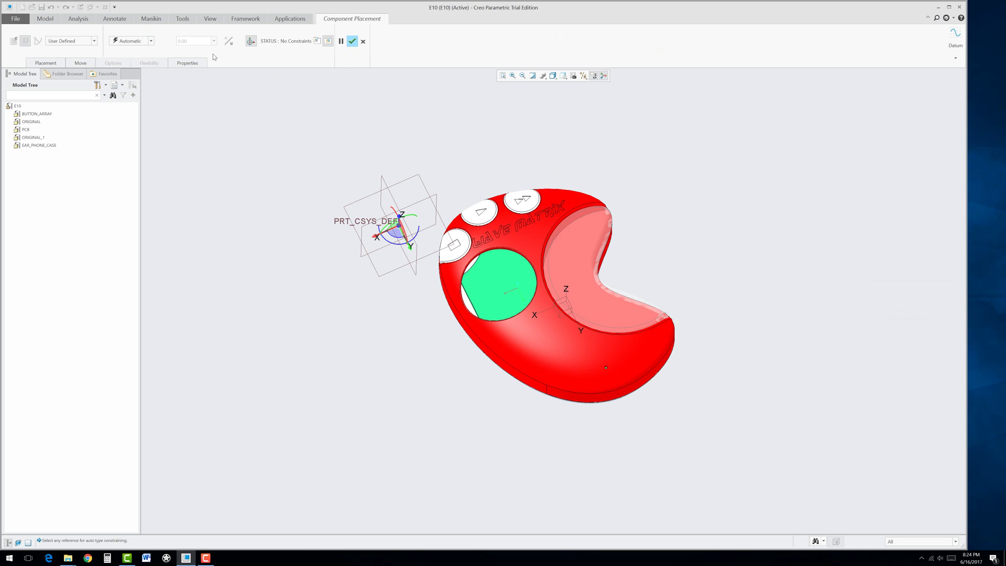
click(151, 41)
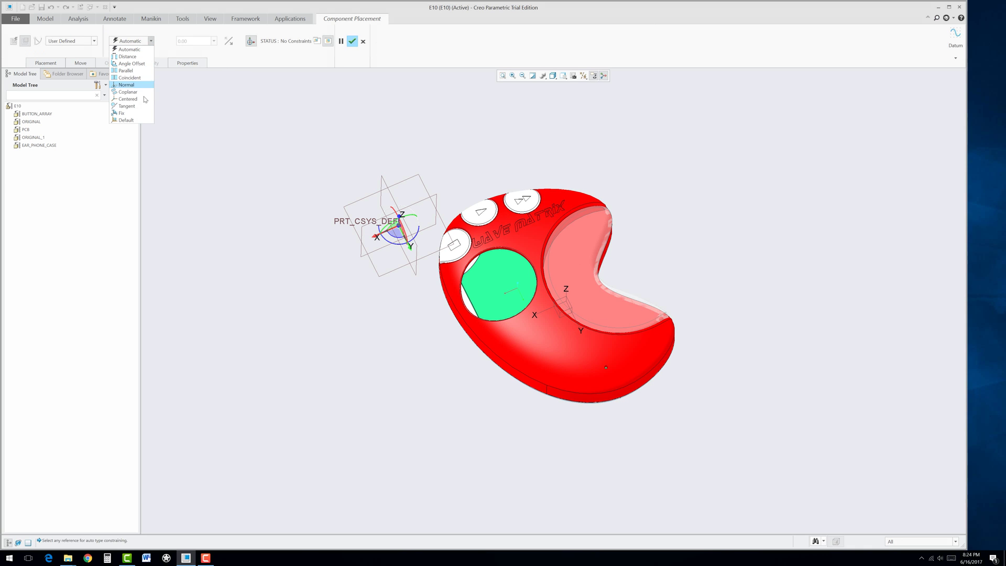
click(133, 121)
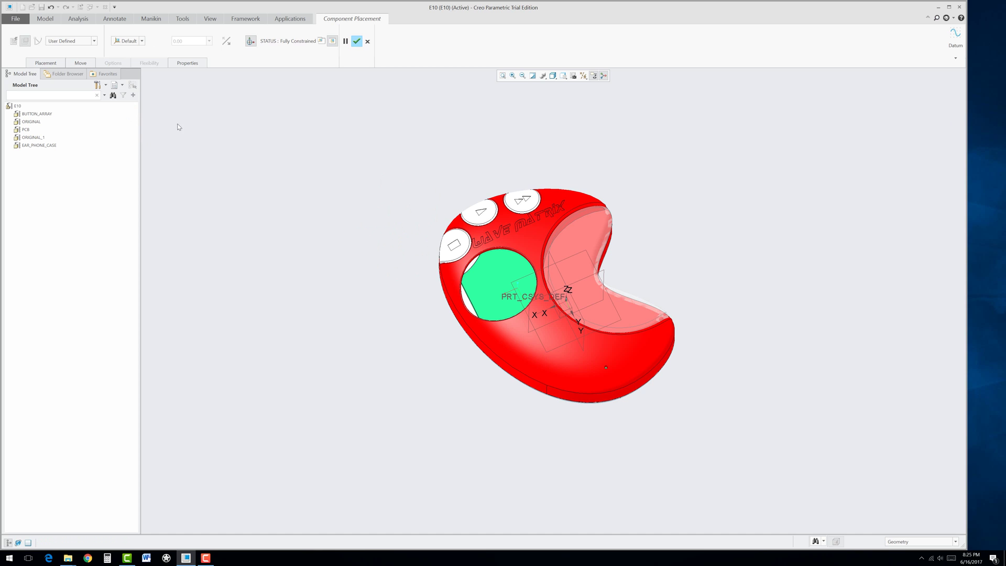
click(357, 41)
- Activate LCD_E10 and start an extrusion sketched on the PCB surface
right_click(29, 156)
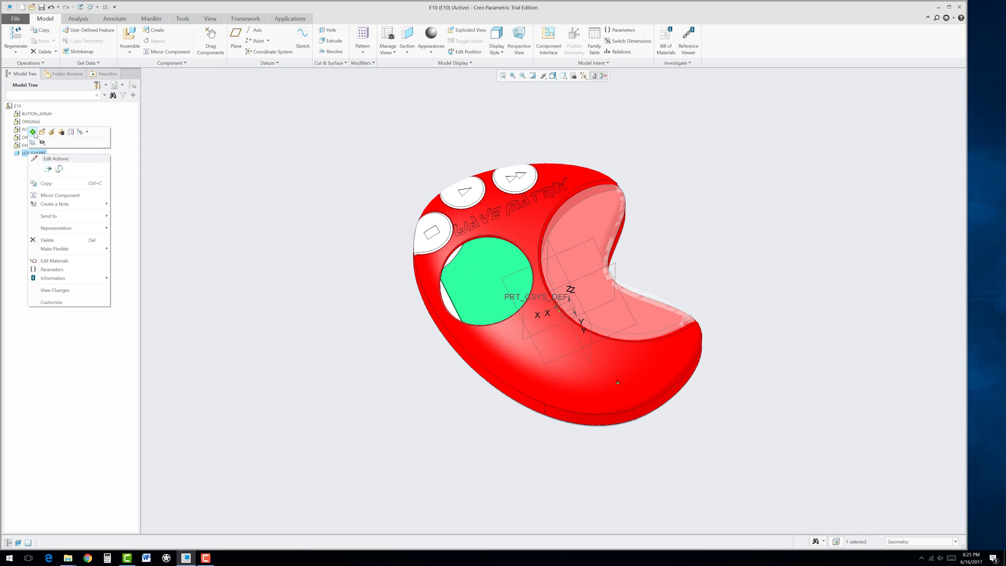
click(33, 132)
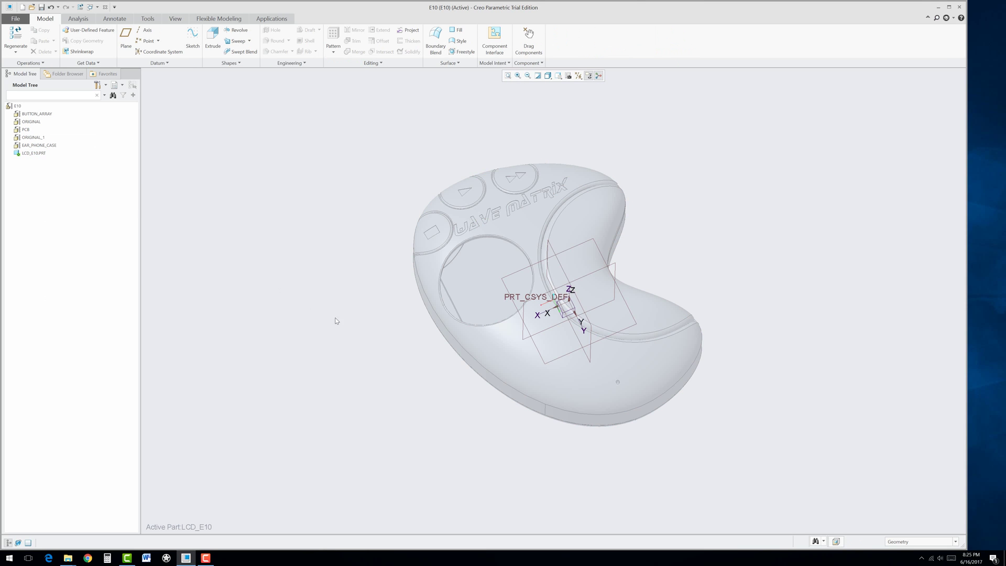
click(213, 36)
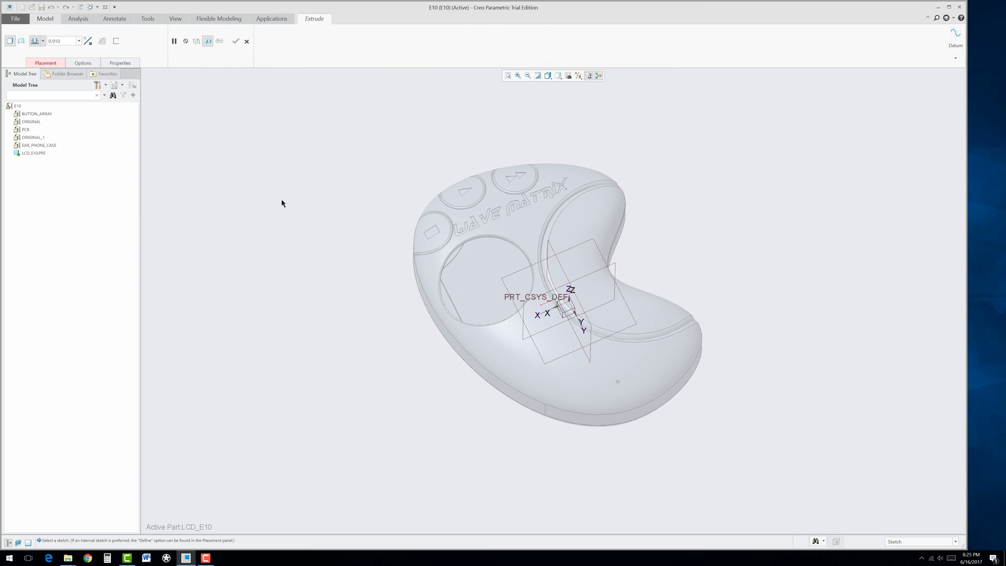
click(470, 280)
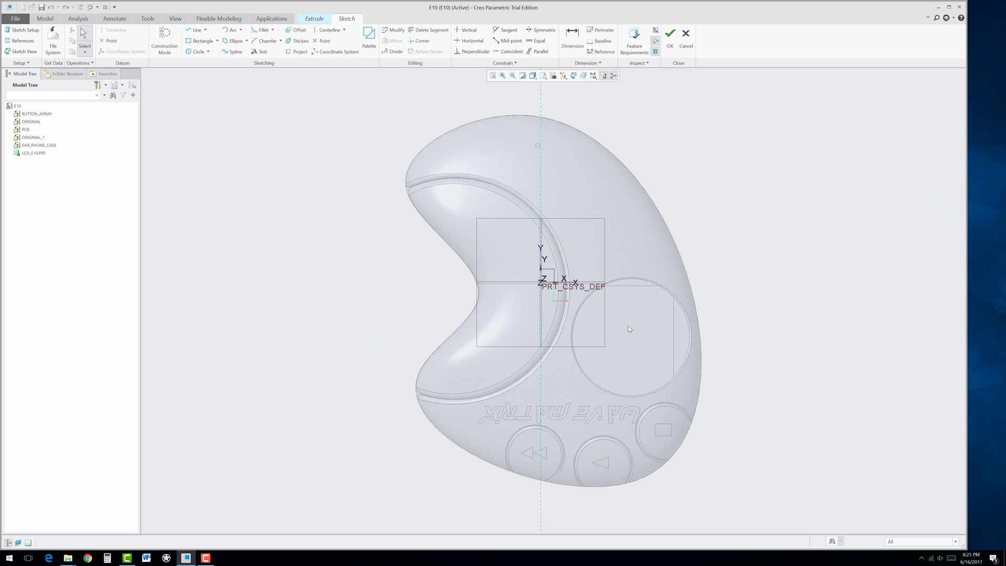
- Draw a concentric circle matching the round opening and finish the sketch
click(208, 51)
click(203, 67)
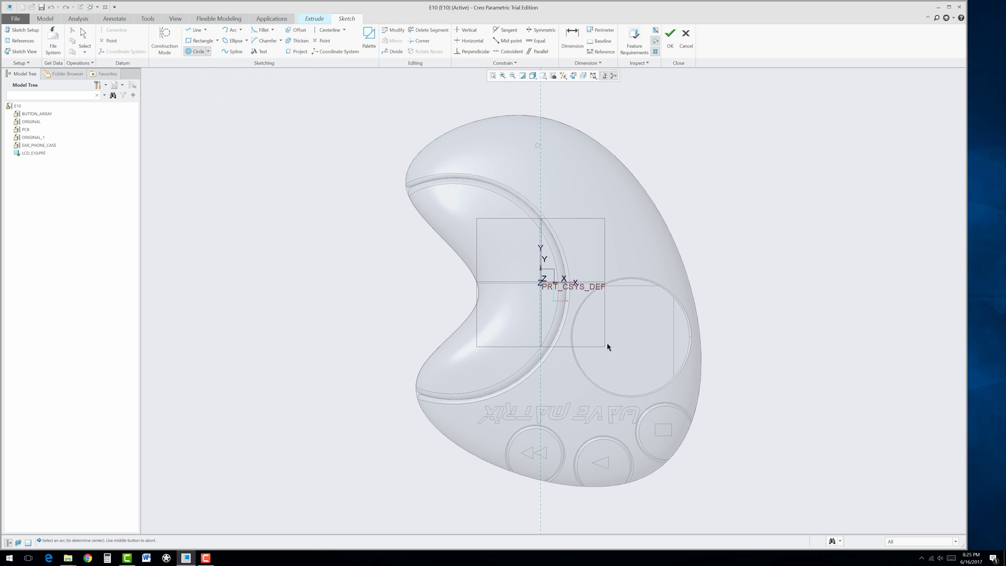
click(683, 313)
click(684, 314)
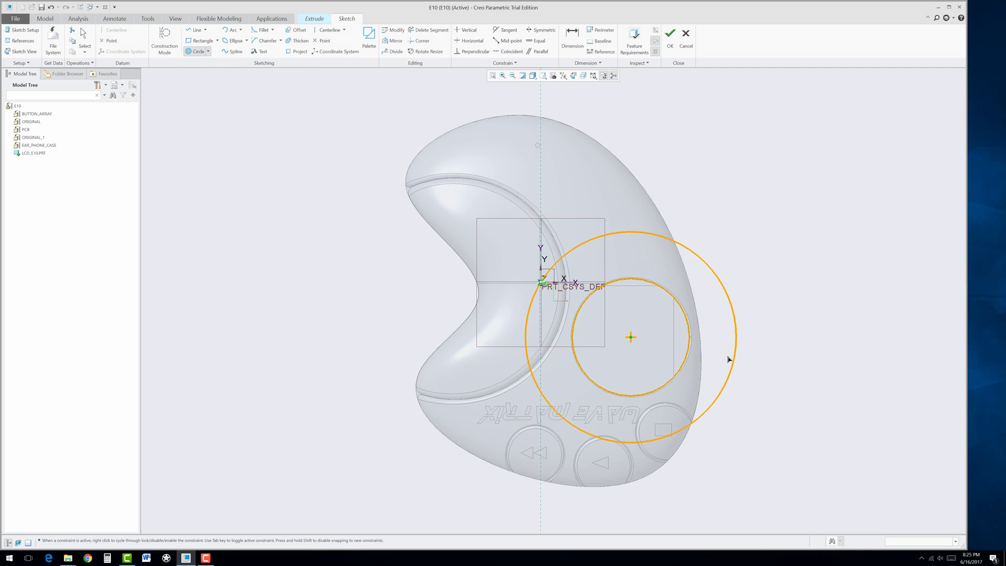
middle_click(729, 360)
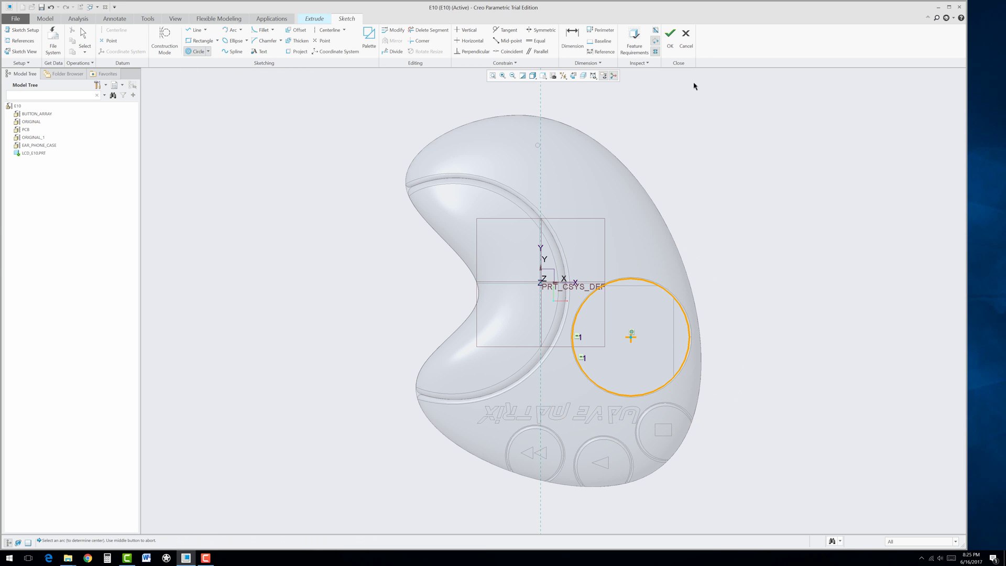
click(670, 35)
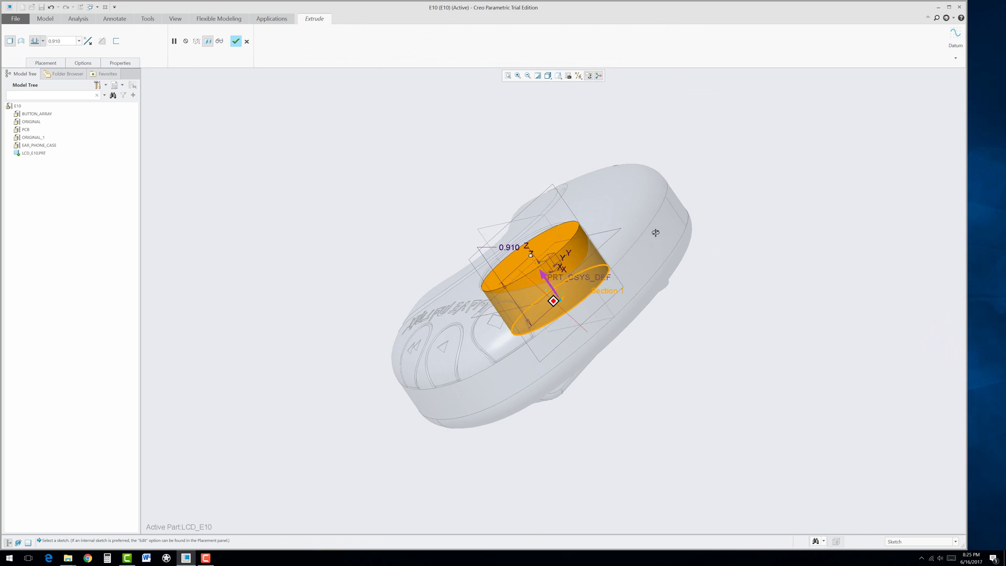
- Extrude the circle Up To Selected, to the chosen case surface, as a solid cylinder
middle_drag(649, 229, 503, 294)
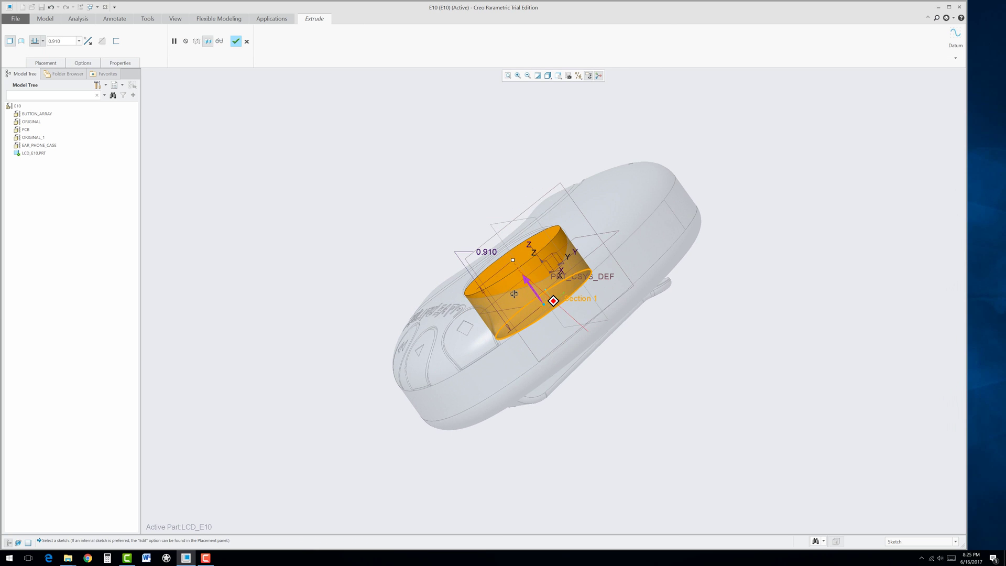
click(43, 40)
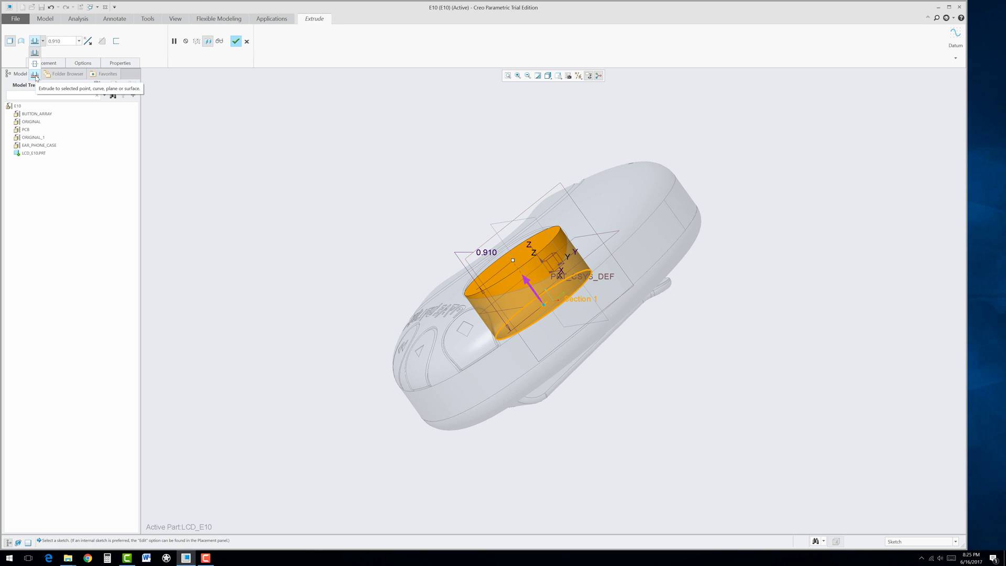
click(35, 77)
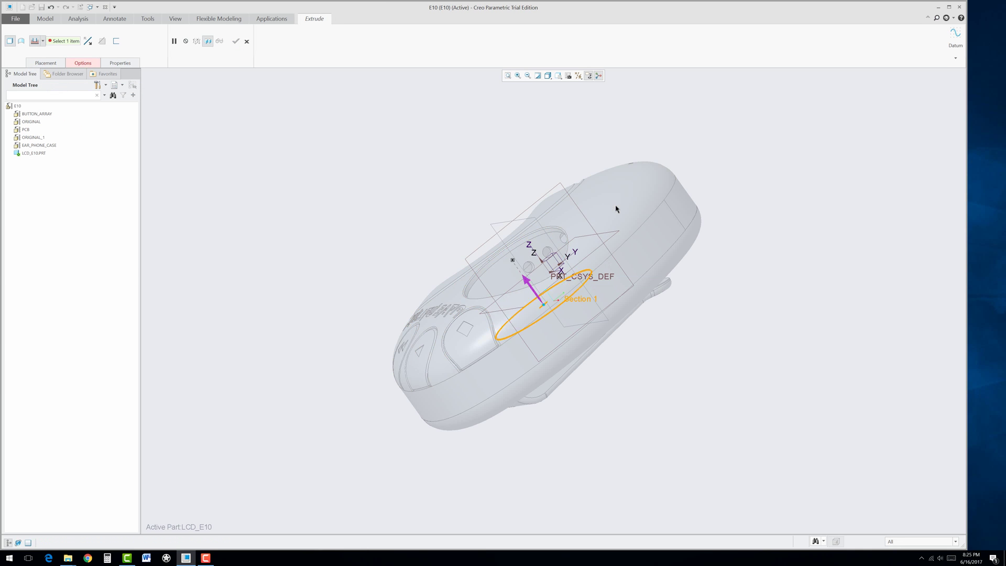
click(602, 275)
middle_drag(601, 275, 480, 314)
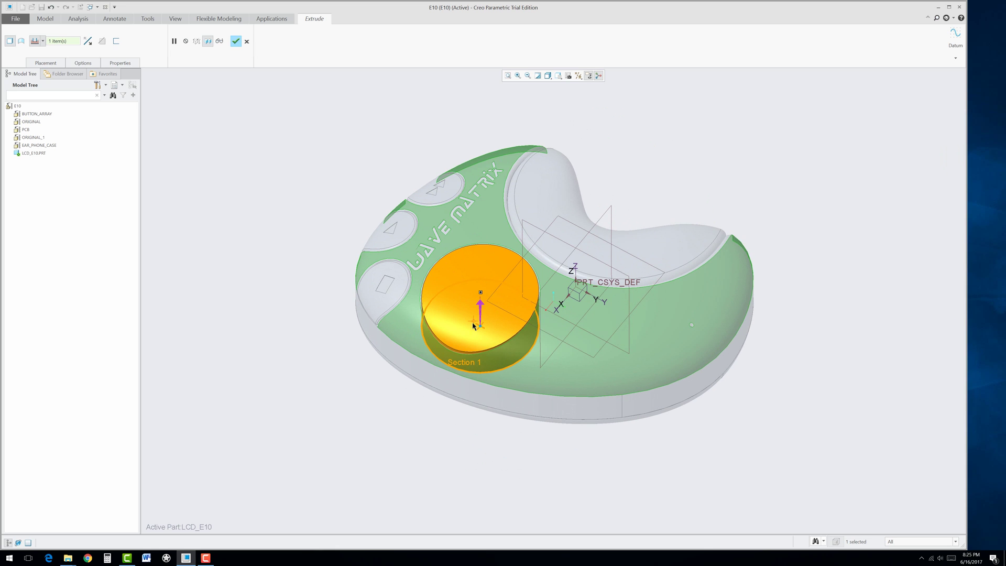
click(236, 42)
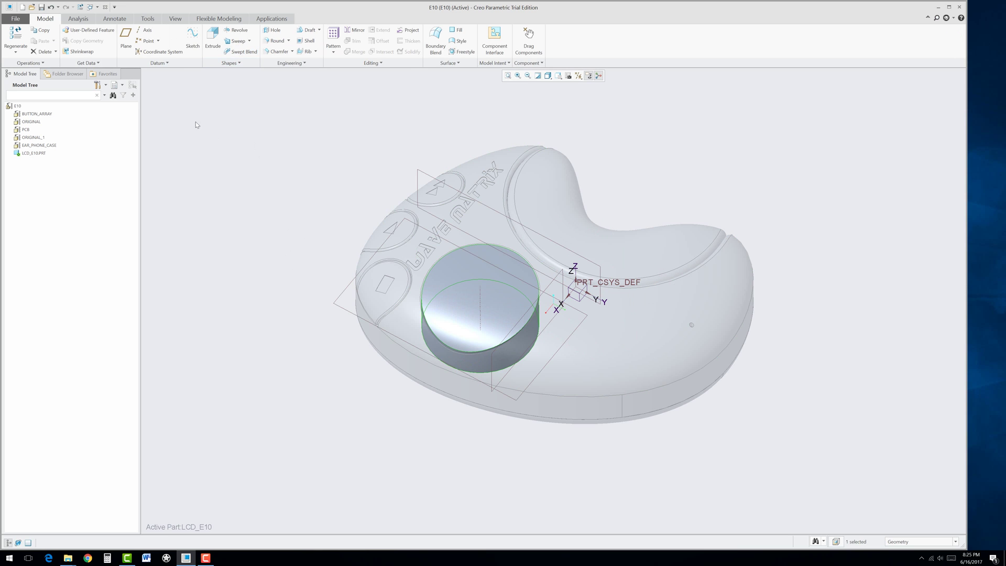
- Reactivate the E10 assembly and zoom in on the disc filling the round opening
right_click(18, 106)
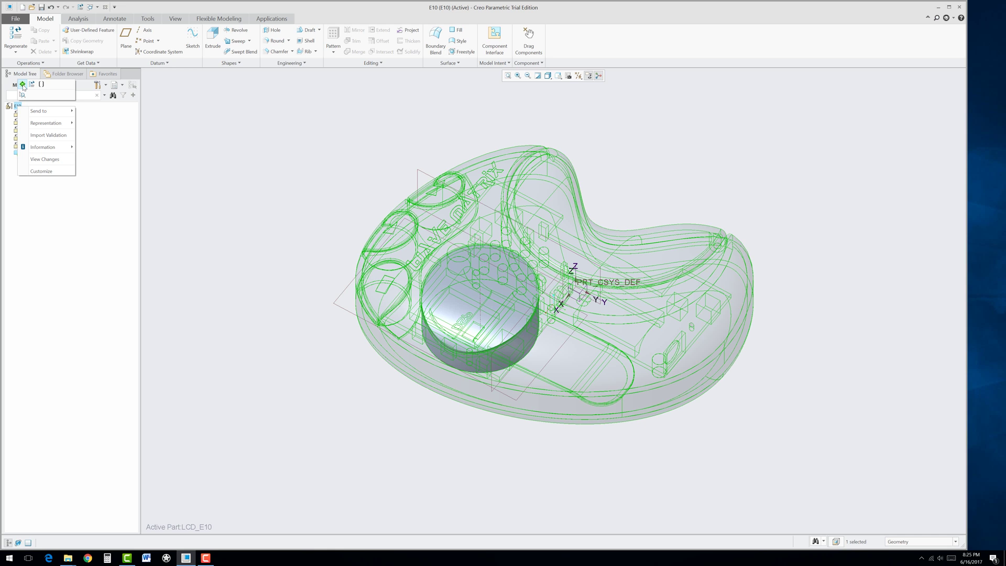
click(23, 84)
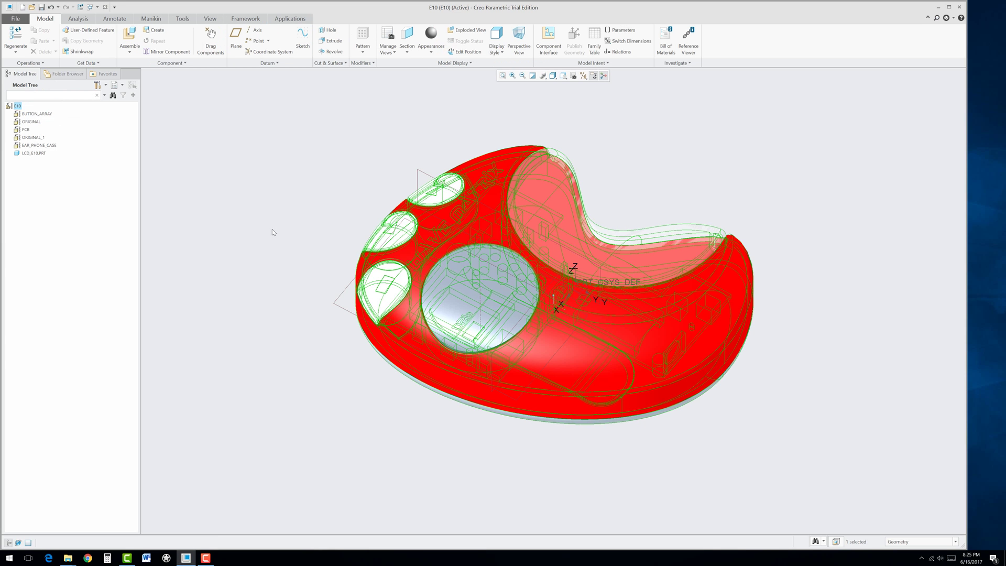
middle_drag(515, 328, 457, 399)
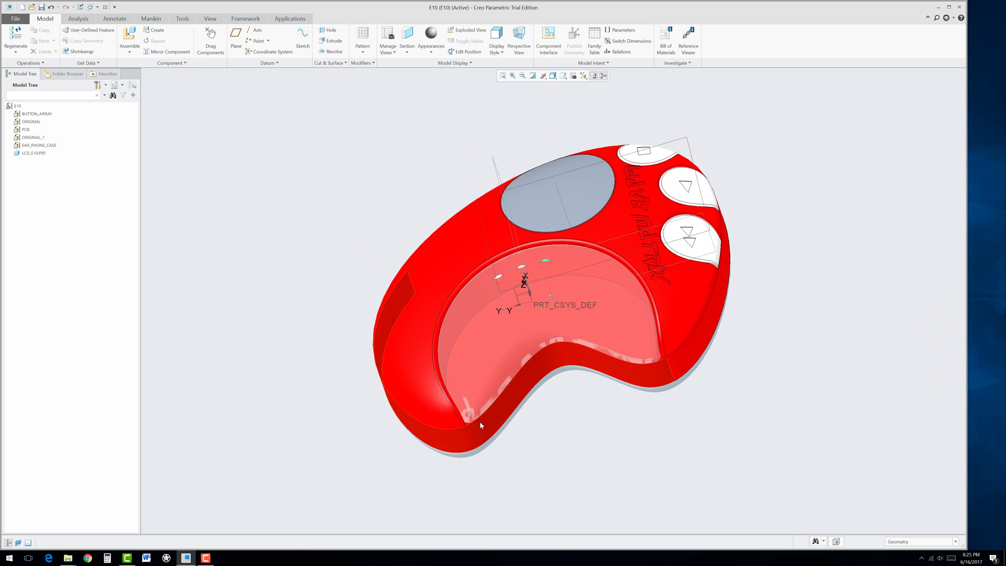
scroll(461, 406, up, 3)
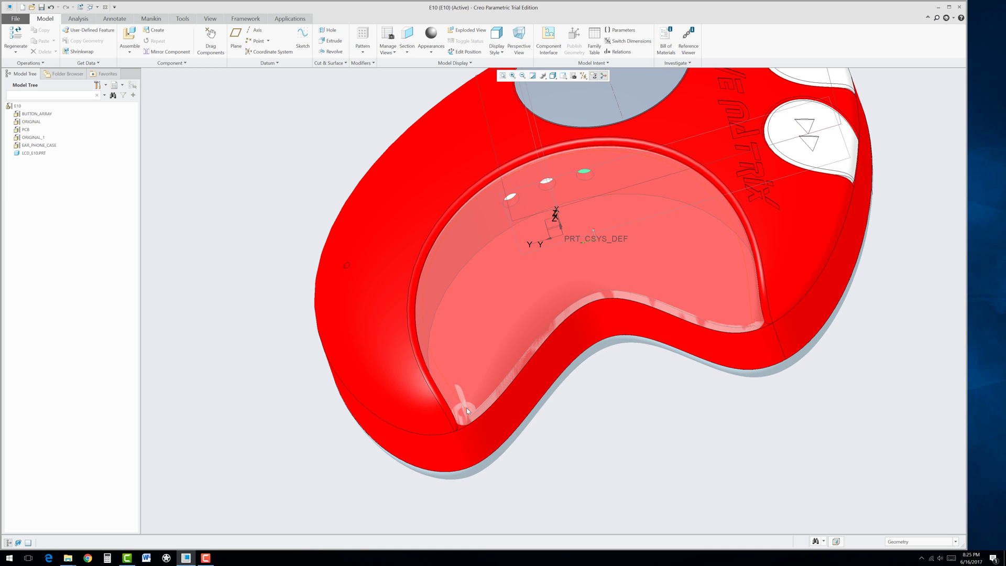
scroll(465, 409, up, 4)
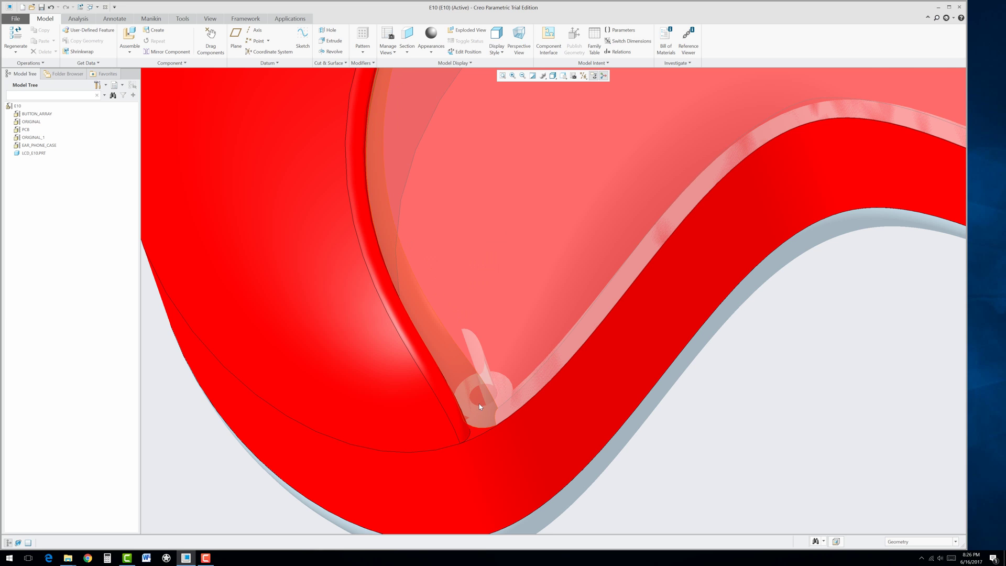
scroll(638, 385, down, 5)
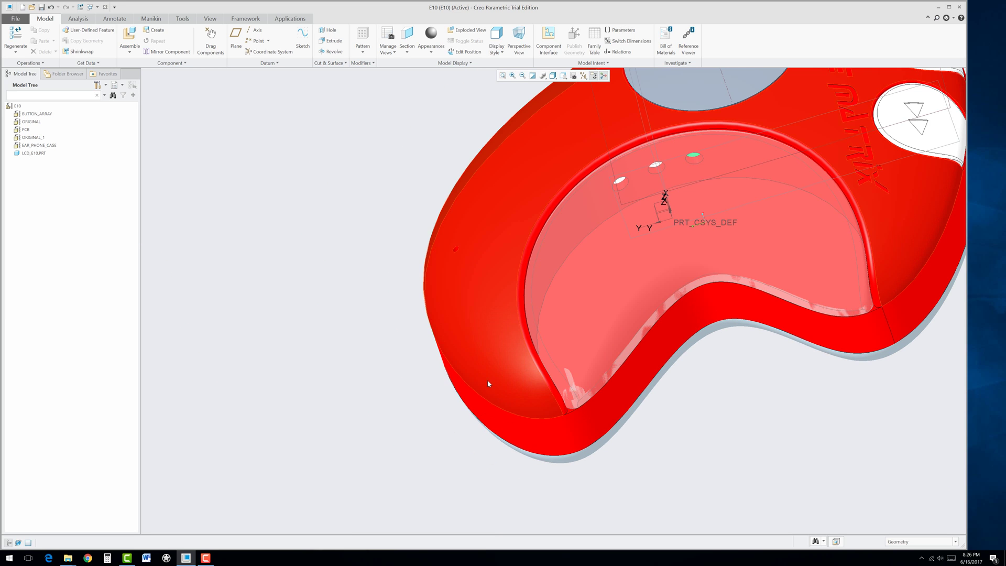
- Activate the ORIGINAL cover and start an extrusion sketched on its rim surface
click(488, 357)
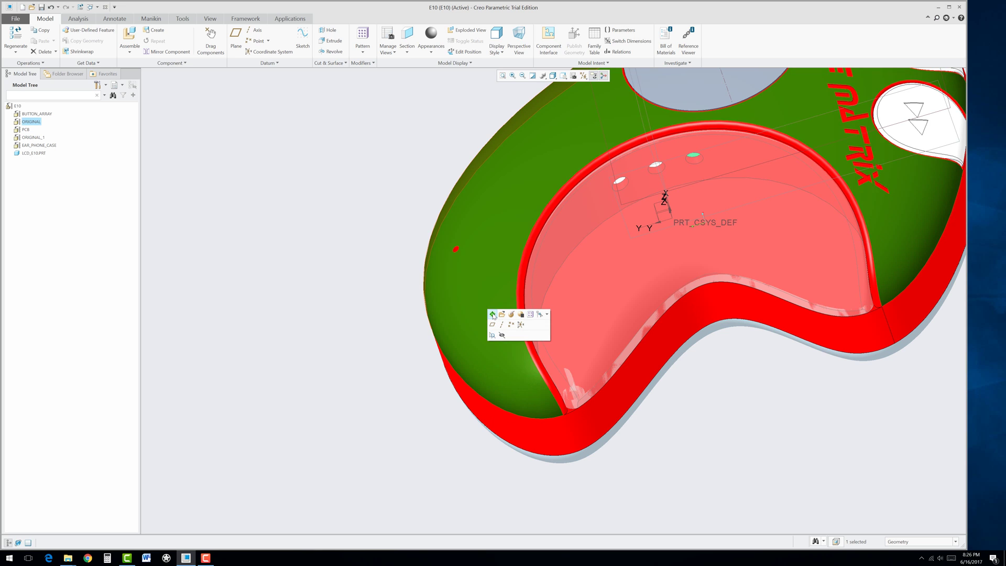
click(492, 315)
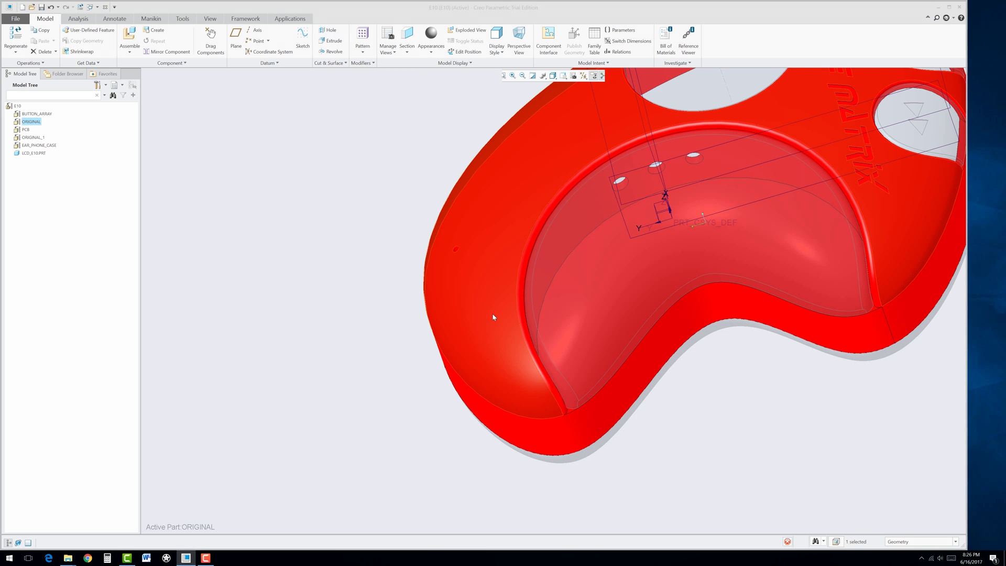
scroll(568, 409, down, 4)
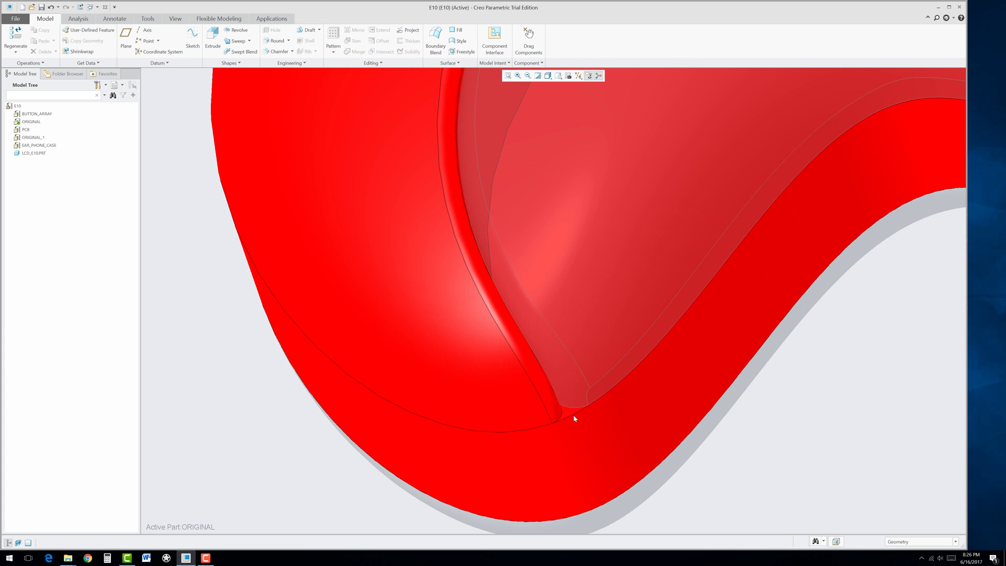
click(213, 38)
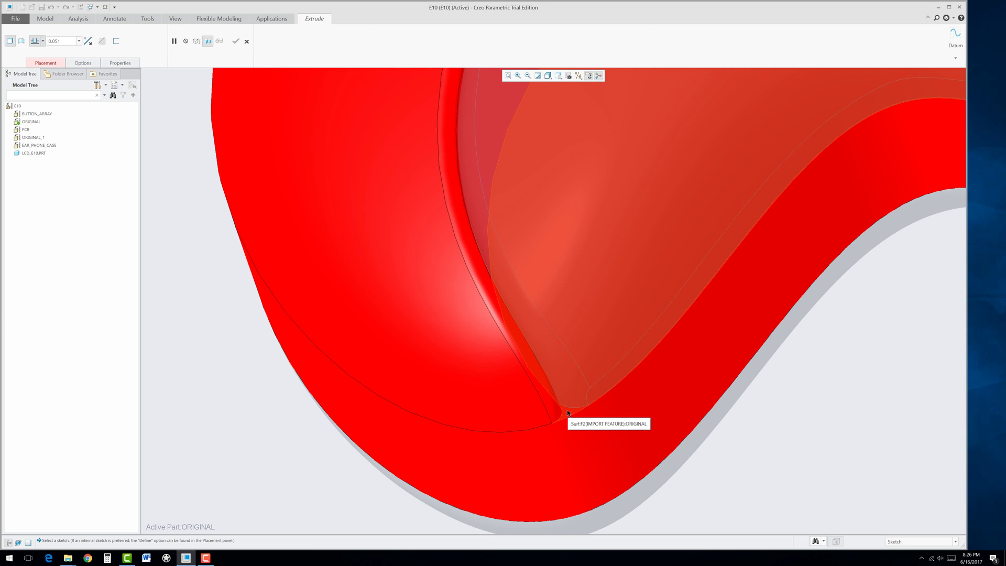
click(571, 413)
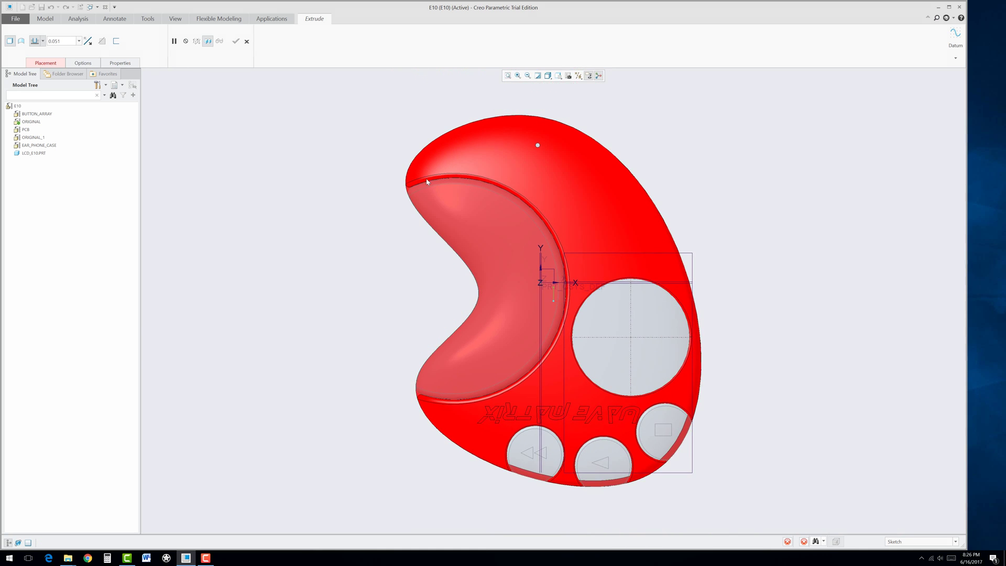
- Switch the display style from wireframe to hidden lines shown in grey
scroll(423, 184, up, 8)
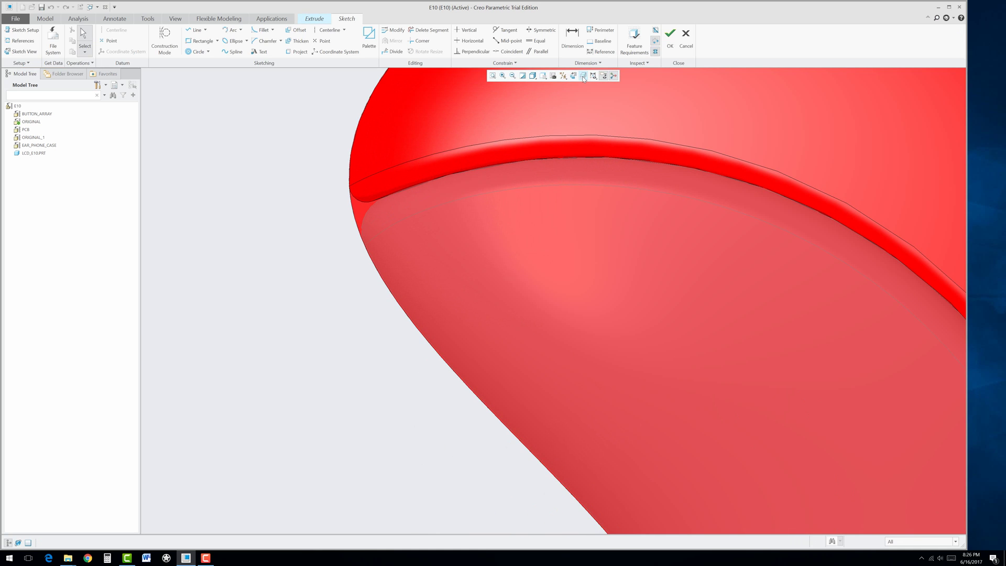
click(533, 76)
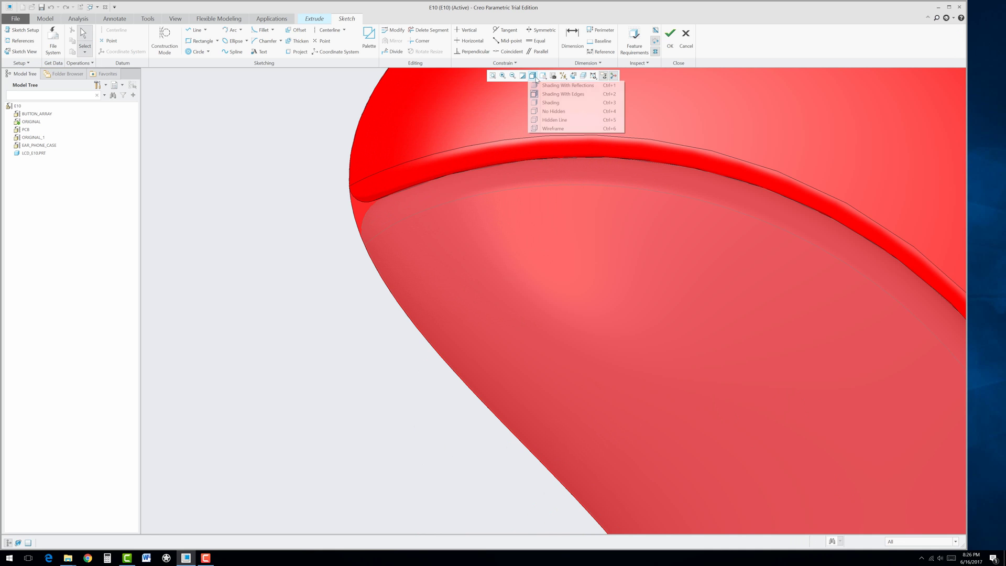
click(535, 129)
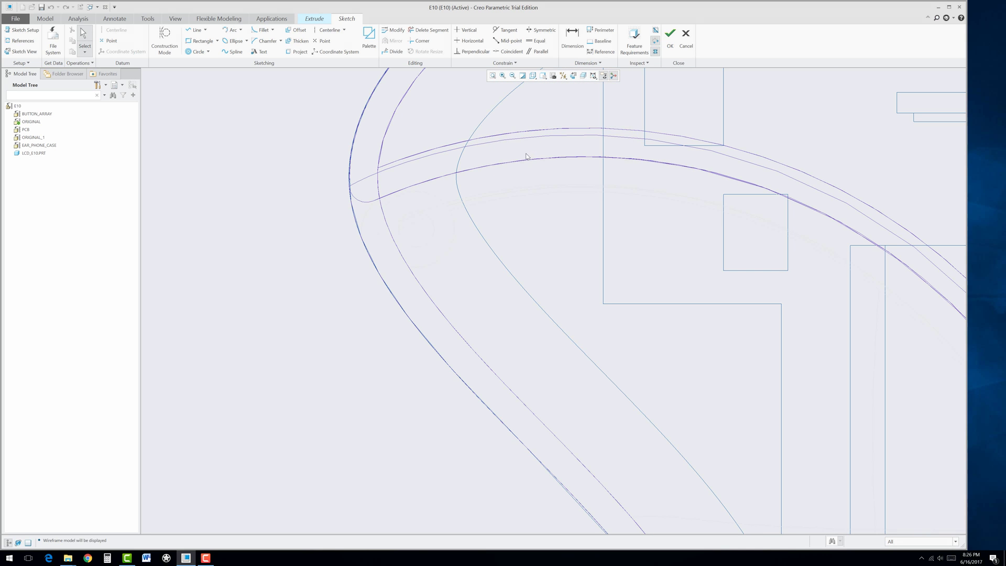
click(533, 76)
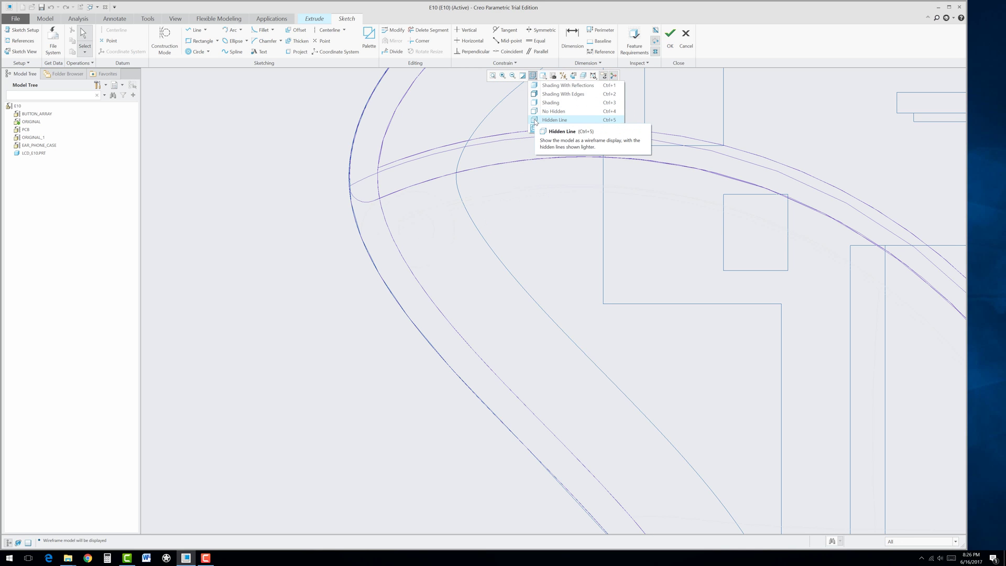
click(534, 122)
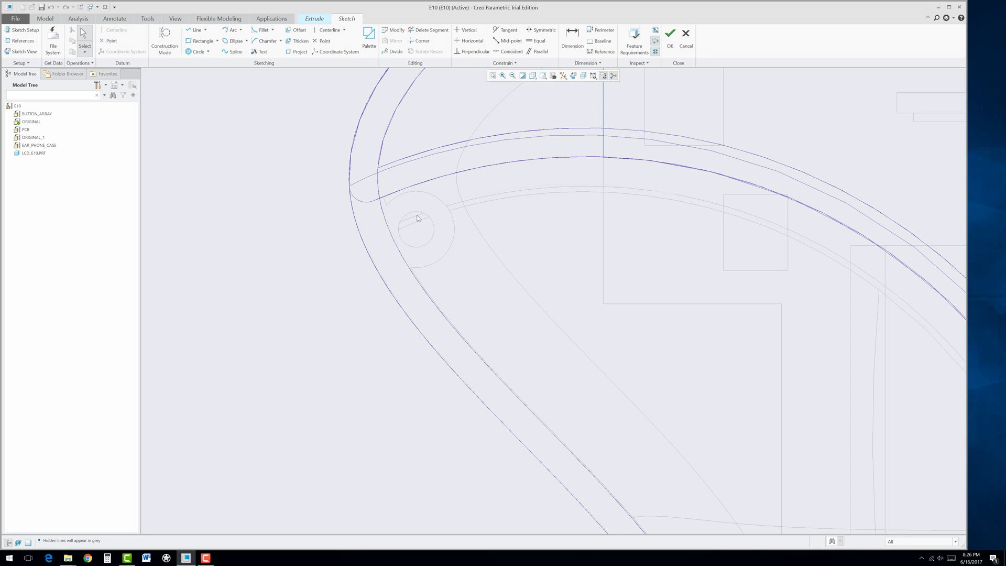
- Sketch a circle concentric with the small existing circle and extrude it about 0.004 deep
click(196, 51)
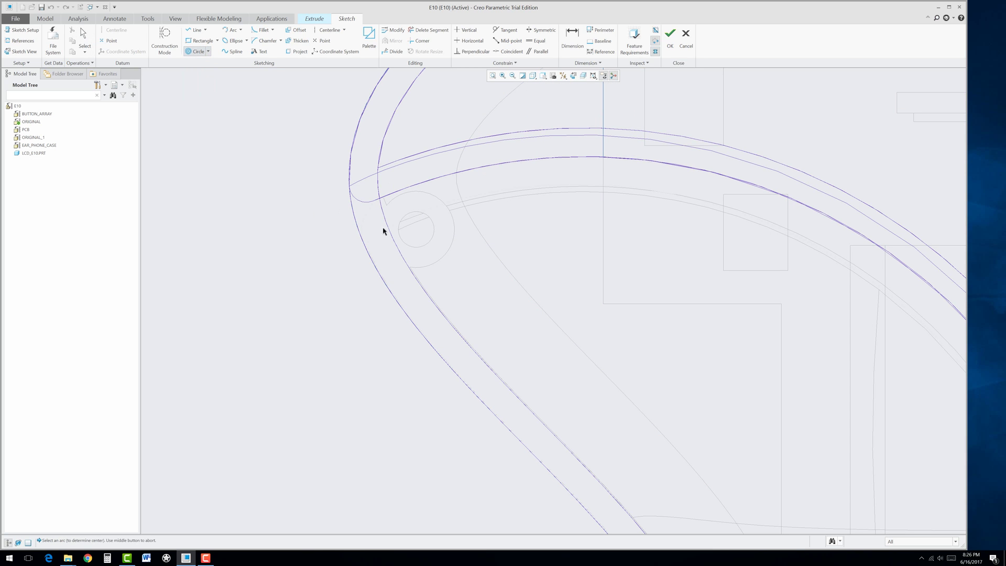
click(421, 250)
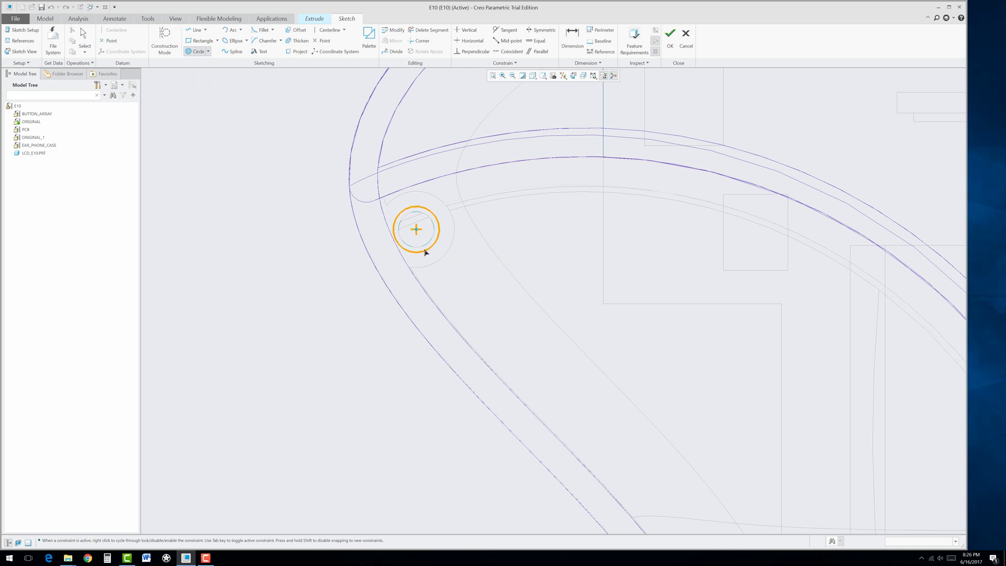
middle_click(348, 281)
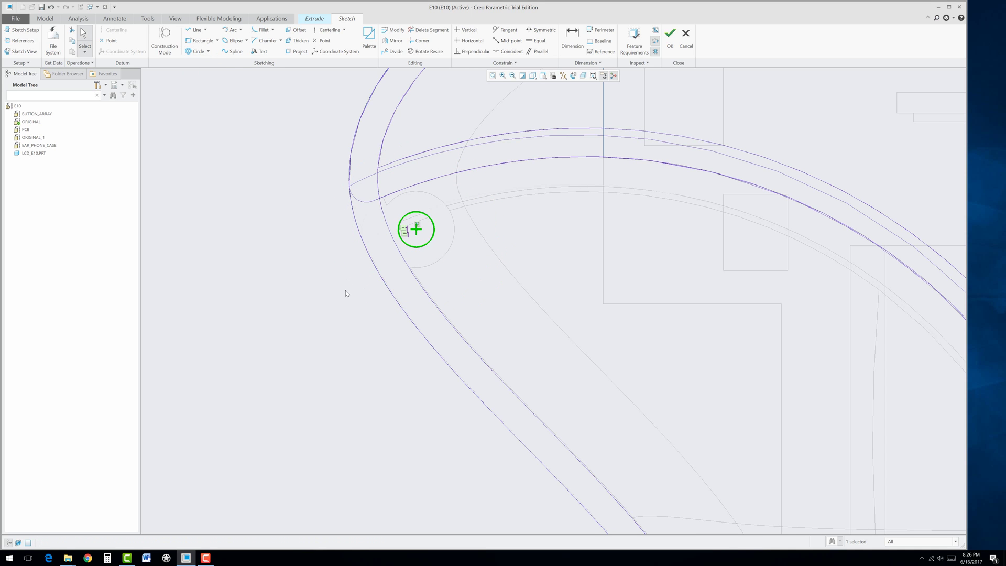
scroll(346, 291, down, 2)
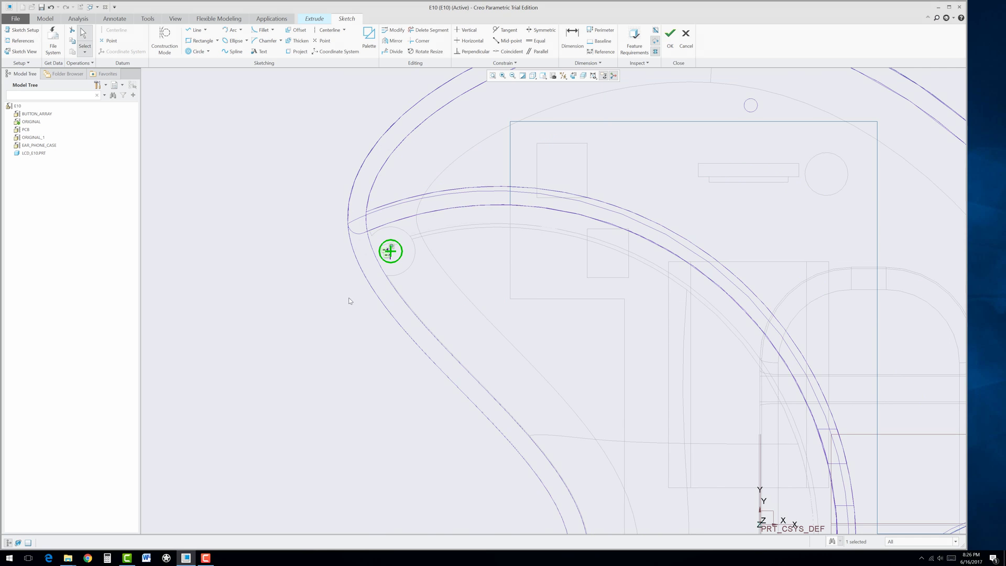
scroll(347, 296, down, 3)
mouse_move(381, 359)
middle_down()
mouse_move(386, 317)
mouse_move(552, 98)
middle_up()
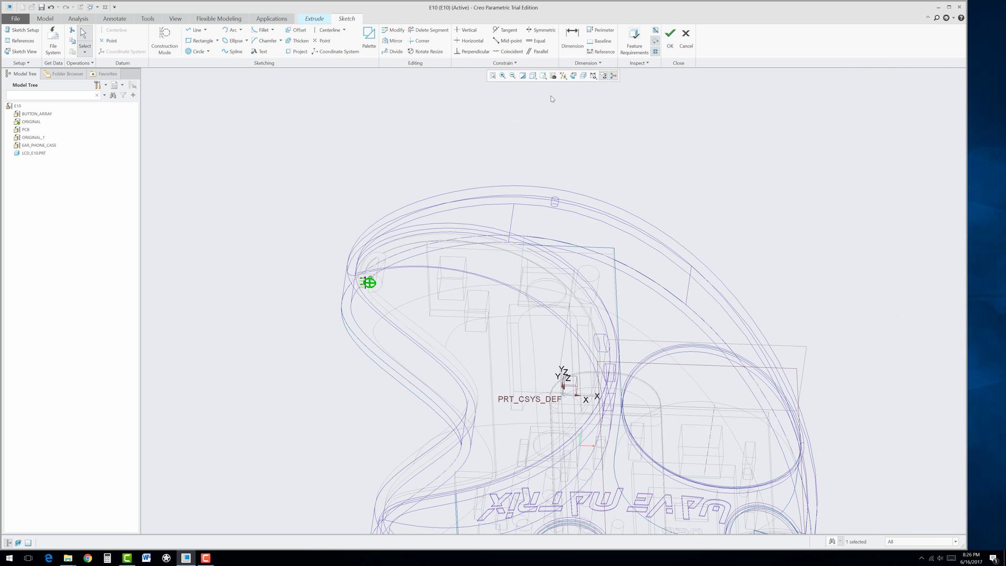
click(671, 46)
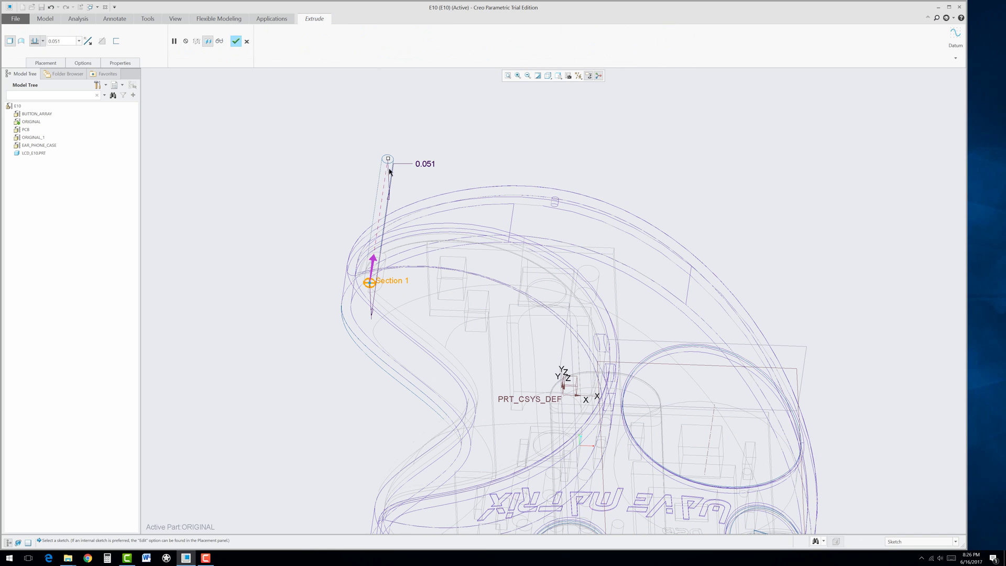
drag(388, 160, 371, 273)
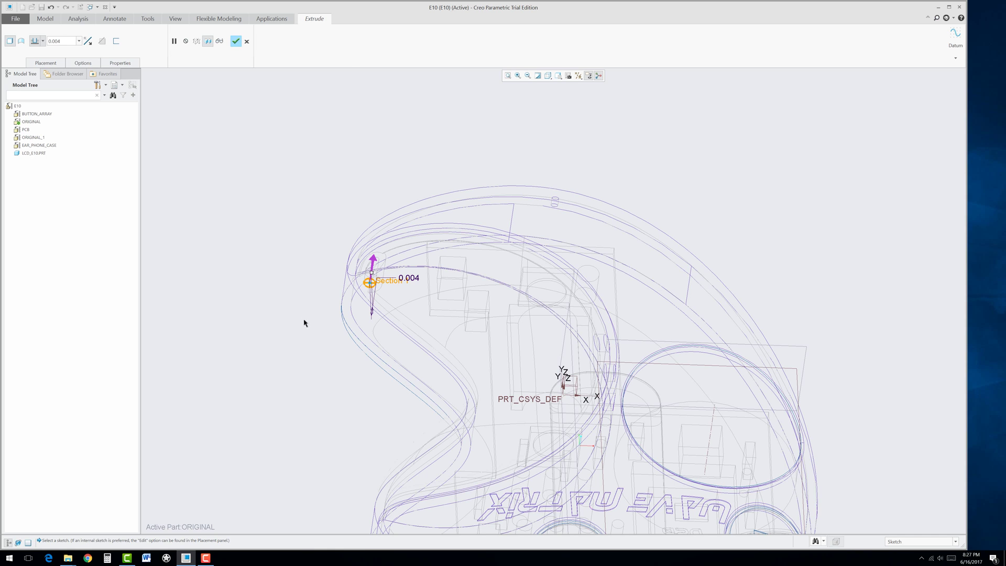
click(235, 41)
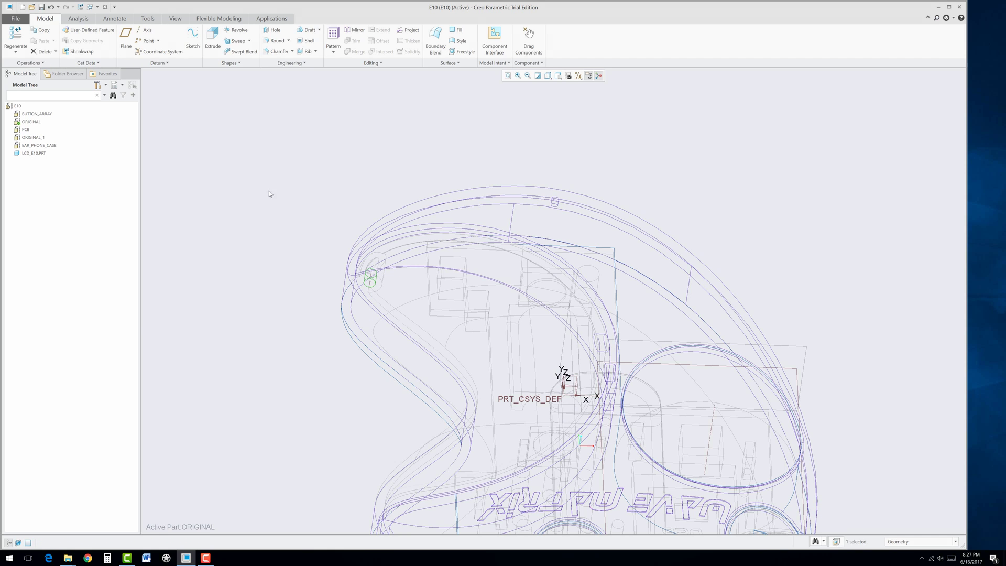
- Show the cover as Shading With Edges and orbit to the new peg
click(547, 75)
click(551, 94)
scroll(465, 285, down, 5)
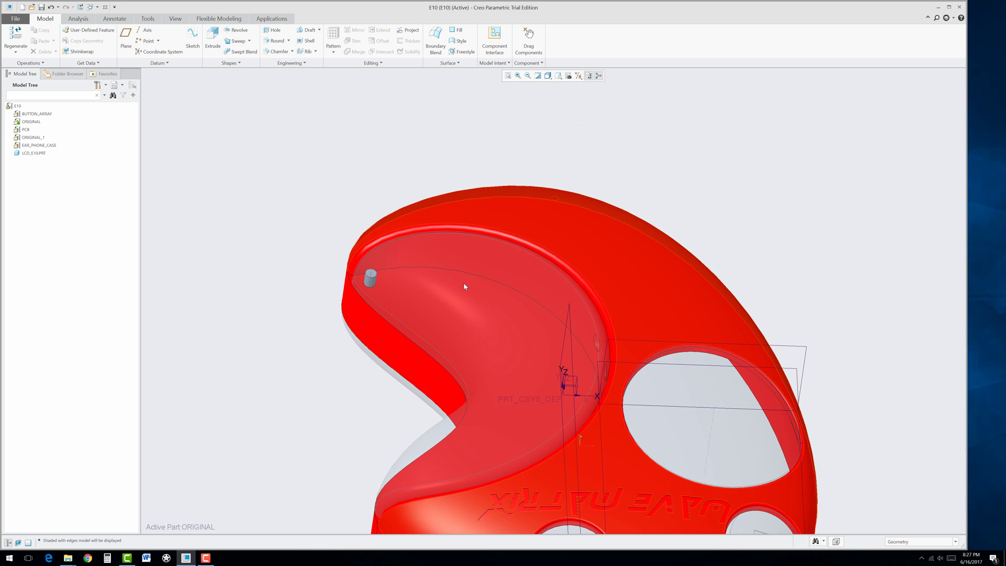
mouse_move(471, 294)
middle_down()
mouse_move(539, 311)
mouse_move(533, 355)
middle_up()
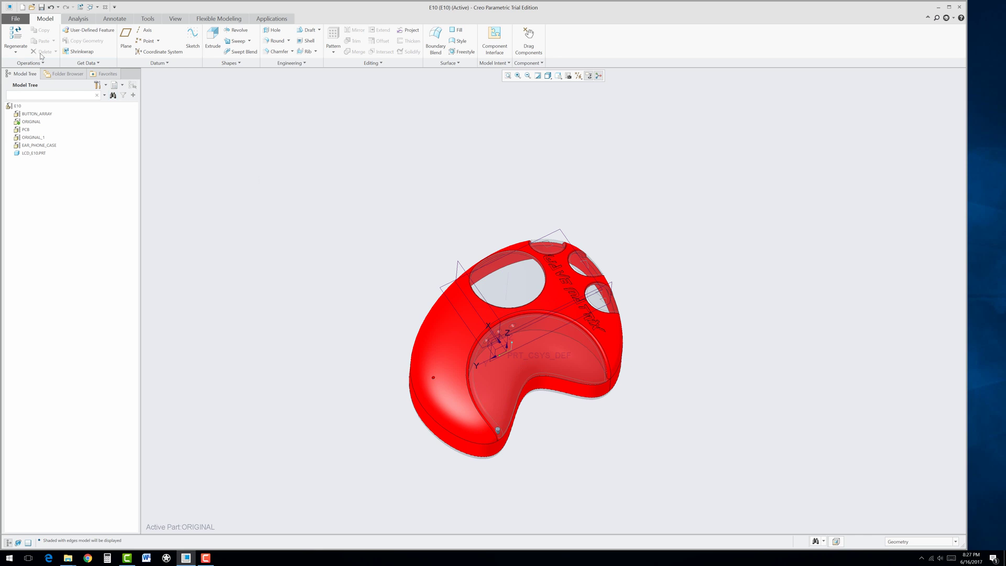
- Open File > Options and close it without changes
click(16, 19)
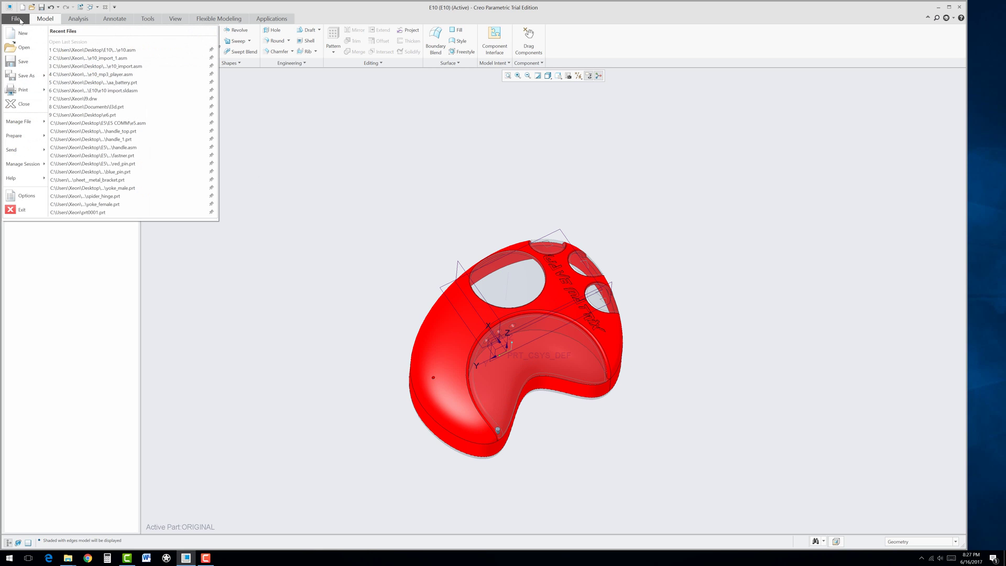
click(26, 195)
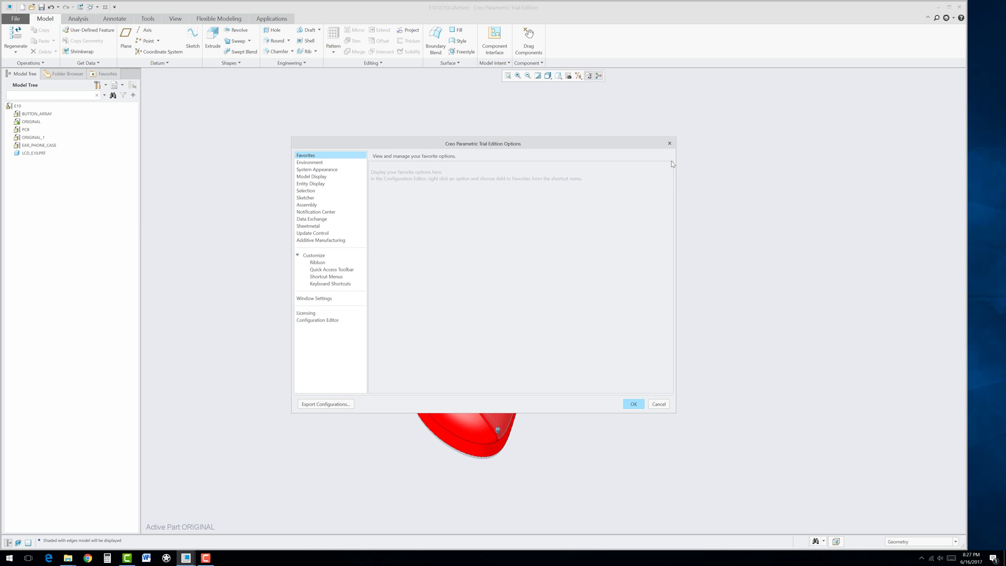
click(670, 143)
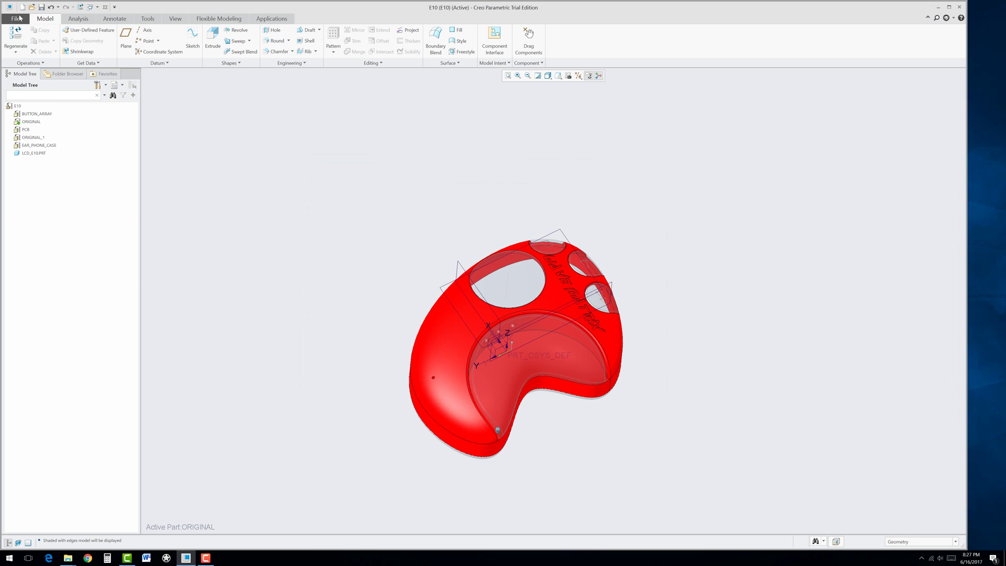
- Choose File > Exit, then answer No to stay in the session
click(16, 19)
mouse_move(26, 137)
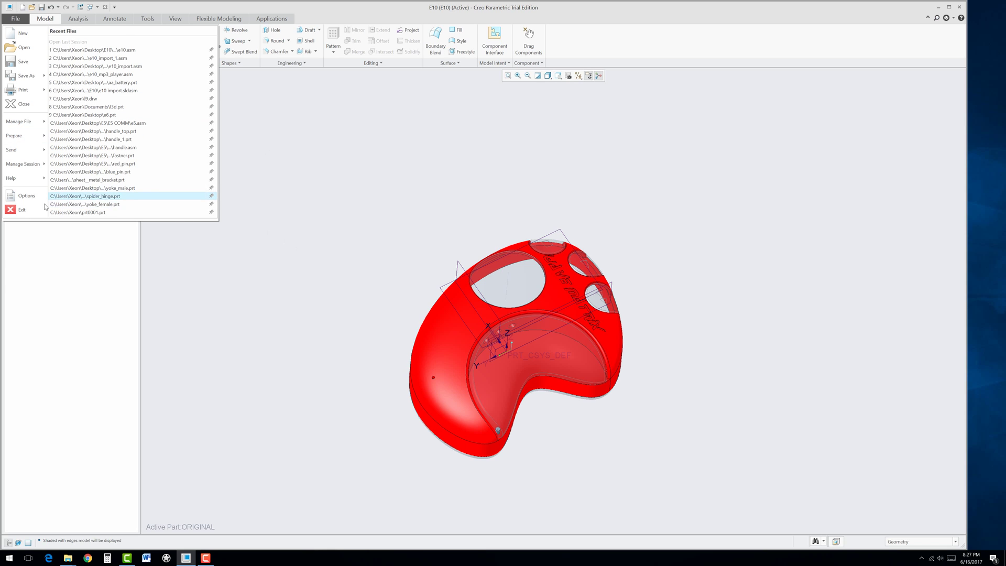
click(37, 210)
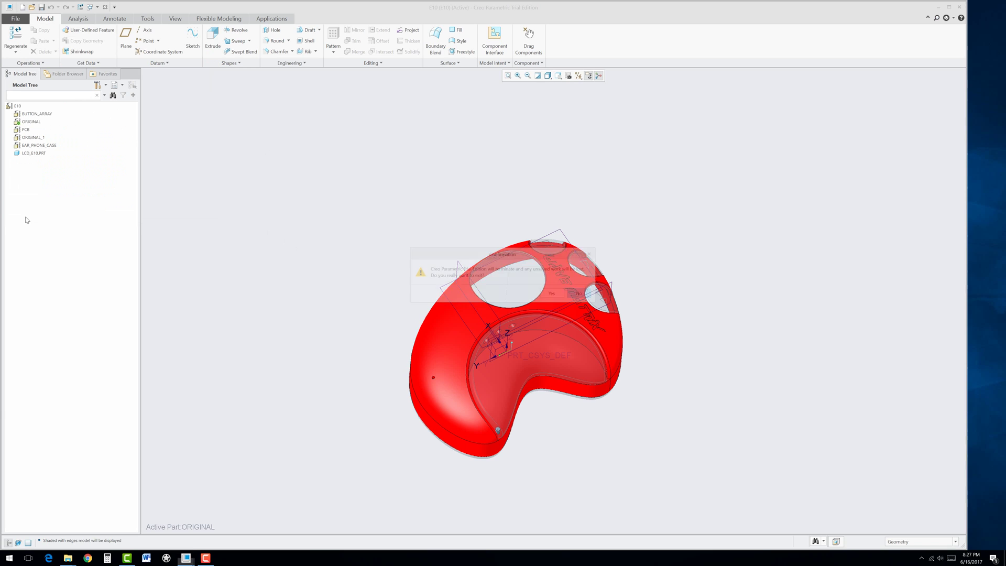
click(580, 294)
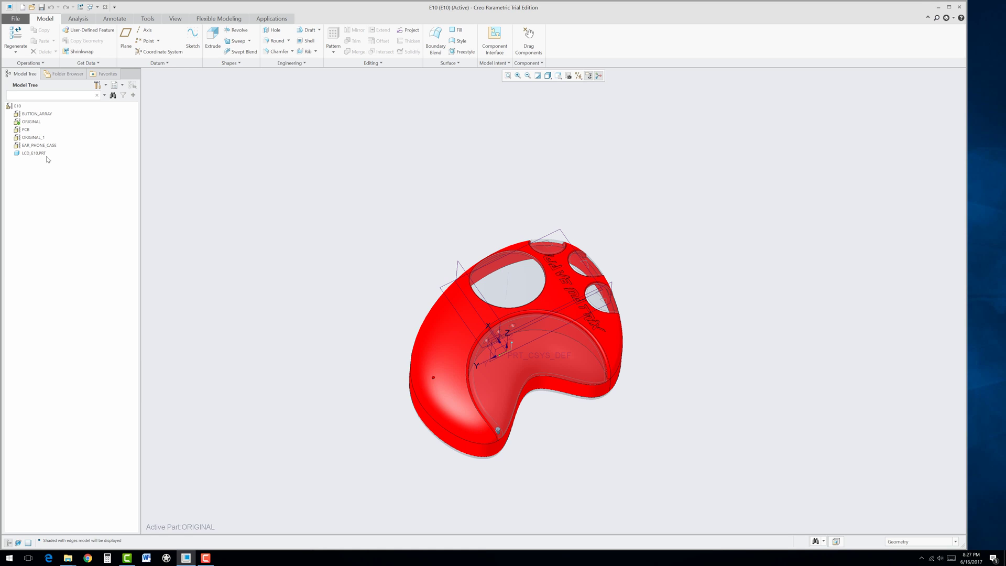
- Make the E10 assembly the active model
middle_drag(280, 263, 409, 277)
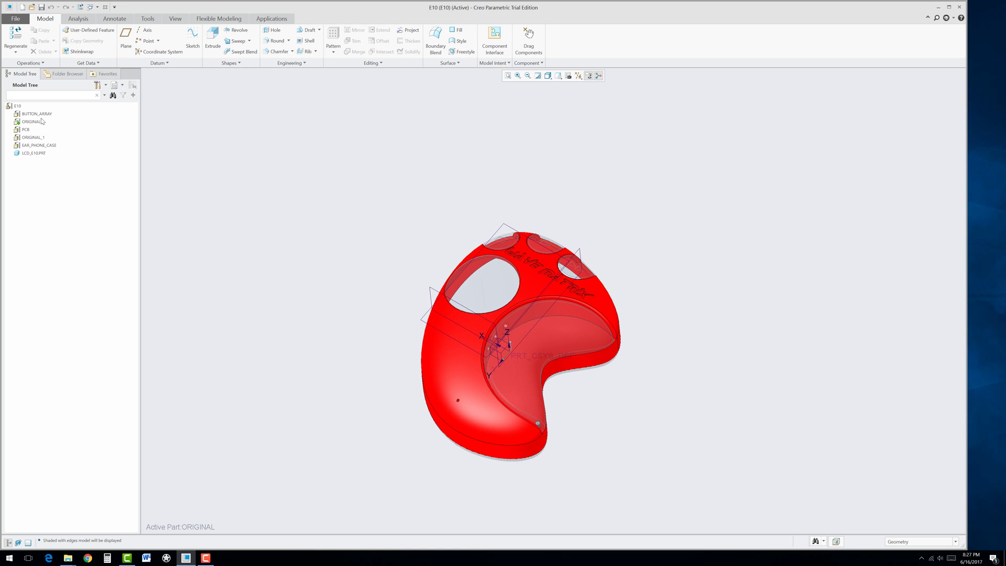
right_click(18, 106)
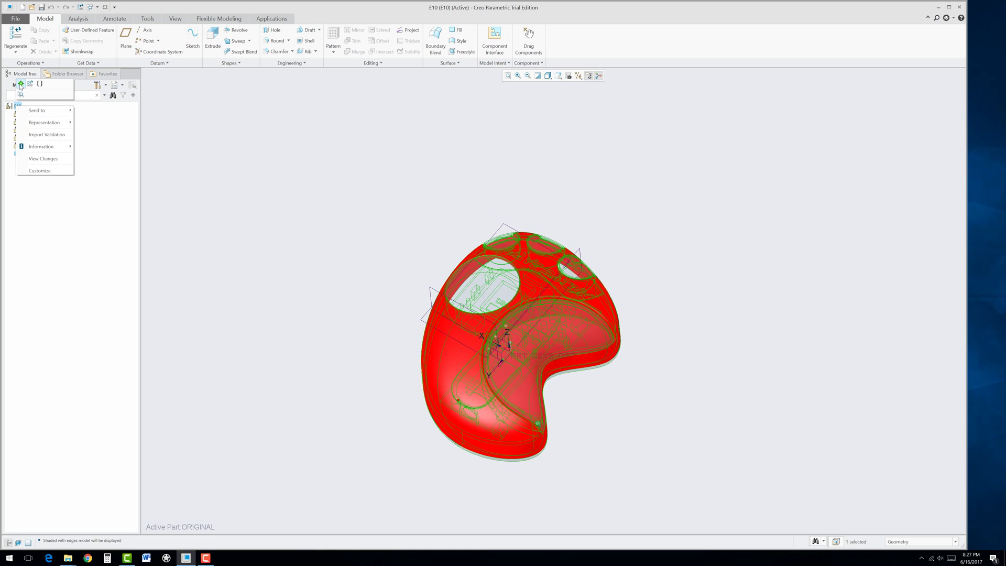
click(22, 87)
- Turn off display of all datum planes and coordinate systems
mouse_move(363, 350)
middle_down()
mouse_move(359, 369)
mouse_move(619, 451)
mouse_move(540, 392)
mouse_move(416, 211)
middle_up()
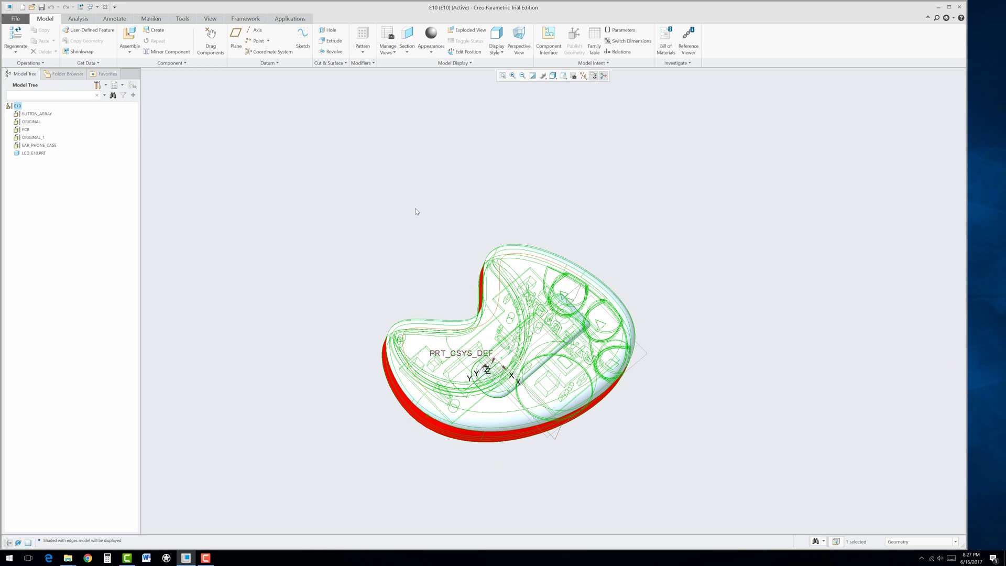
click(418, 219)
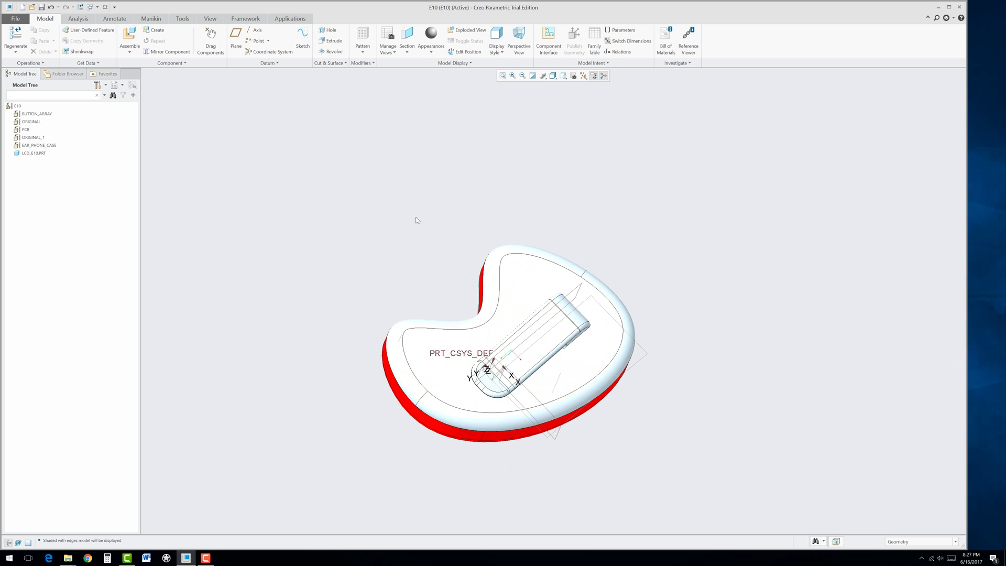
click(584, 75)
click(585, 86)
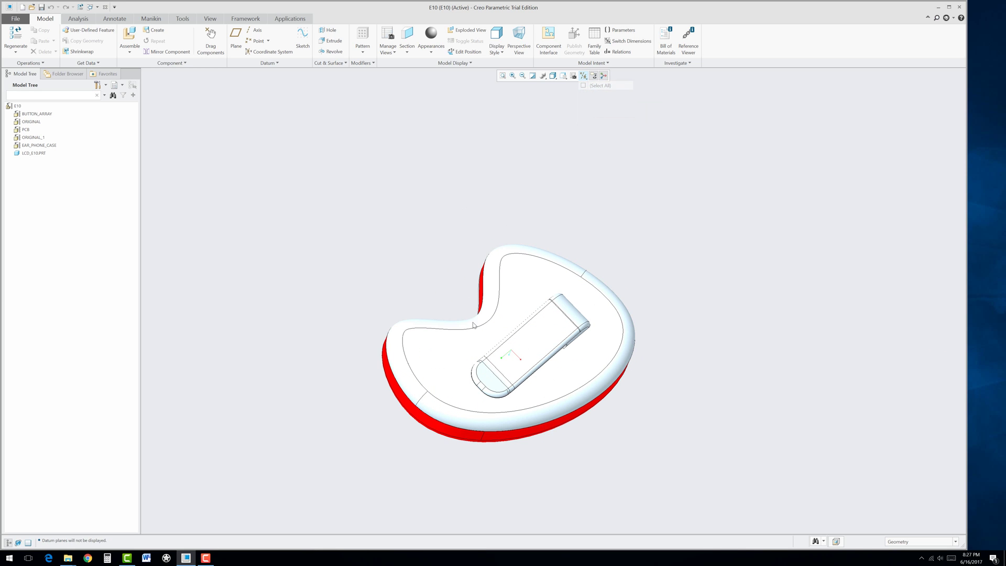
- Hide the ORIGINAL_1 top cover to reveal the circuit board
middle_drag(493, 359, 481, 338)
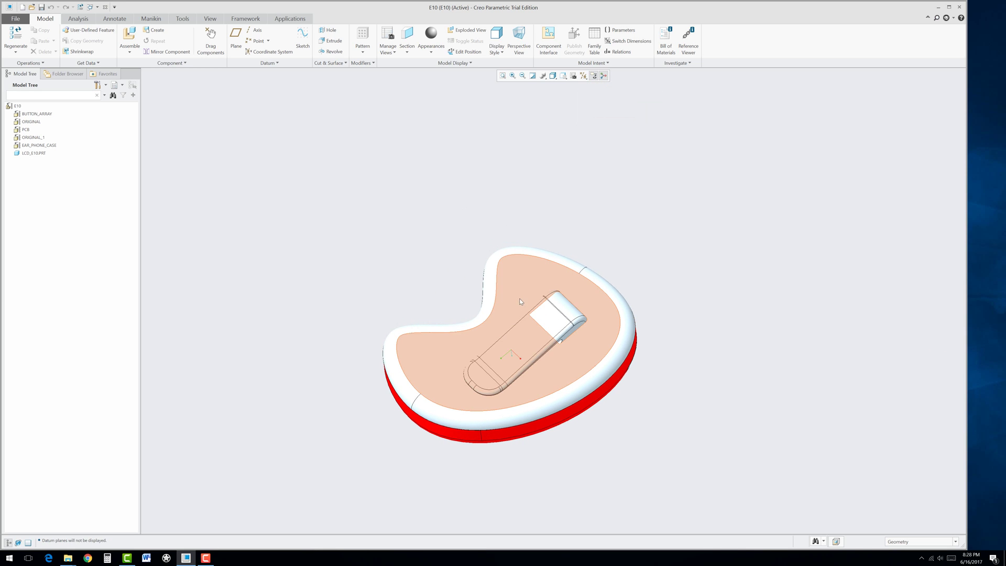
click(527, 284)
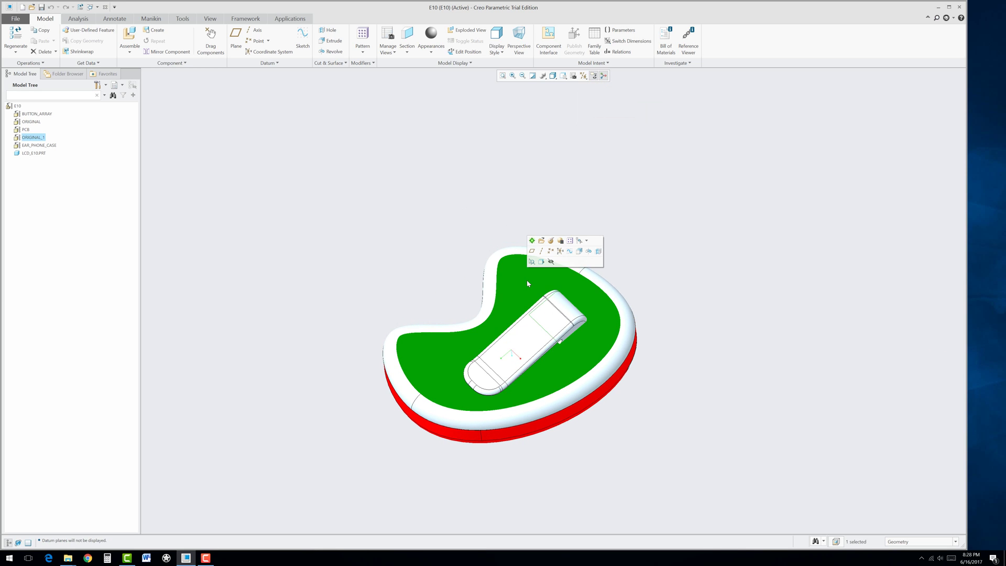
click(552, 262)
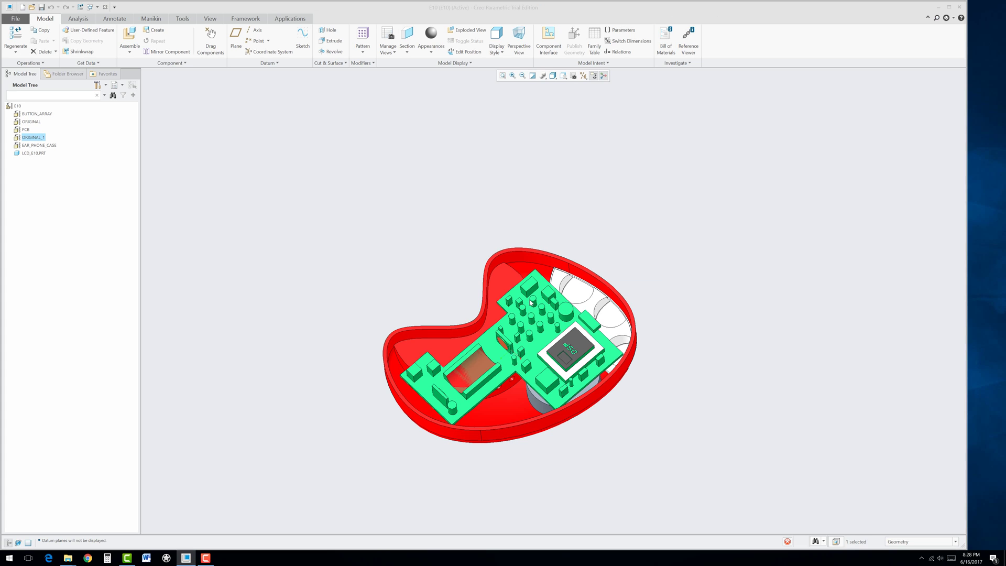
scroll(532, 459, up, 2)
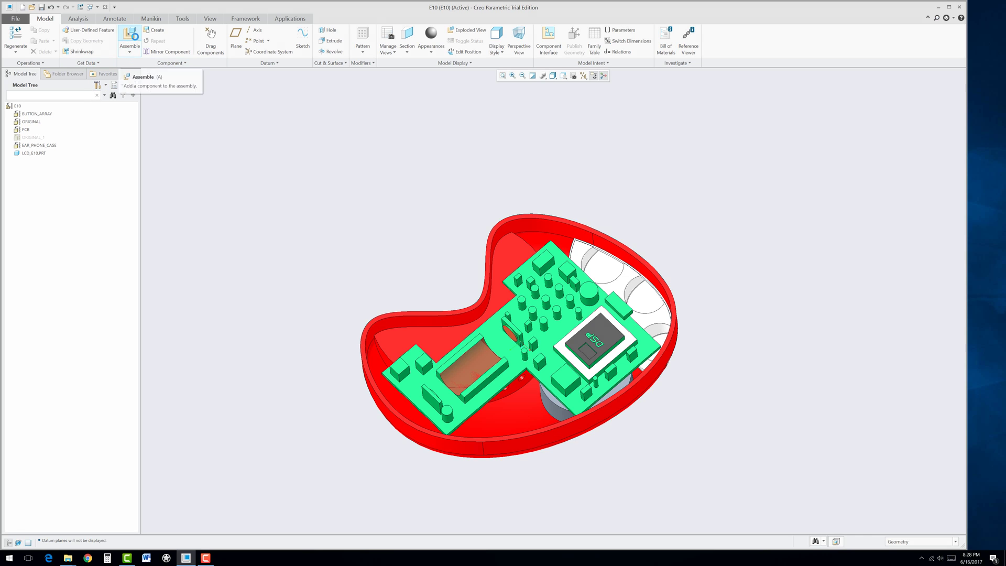
- Assemble aa_battery.prt from the Desktop's E10_CREO_COMPLETE folder
click(130, 37)
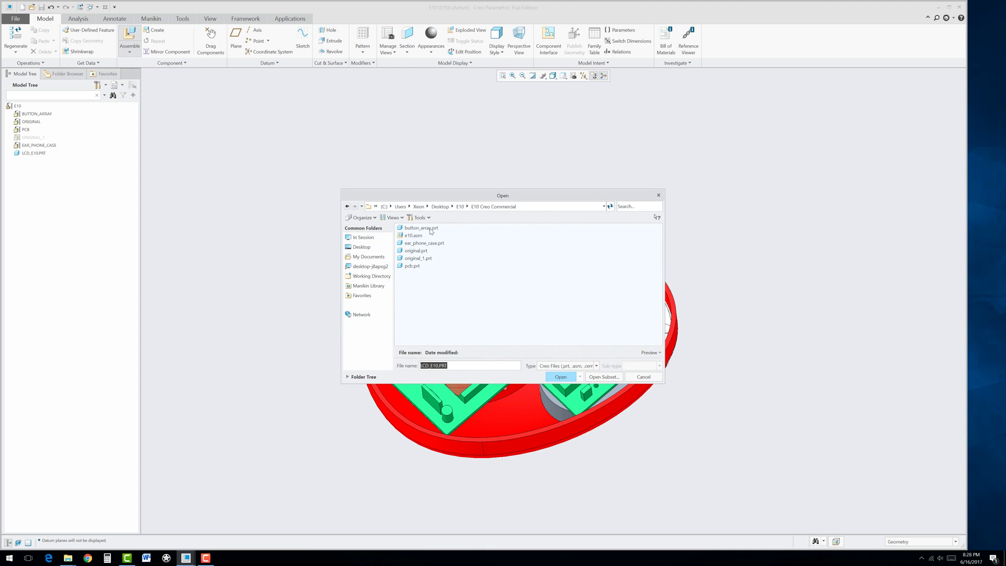
click(461, 207)
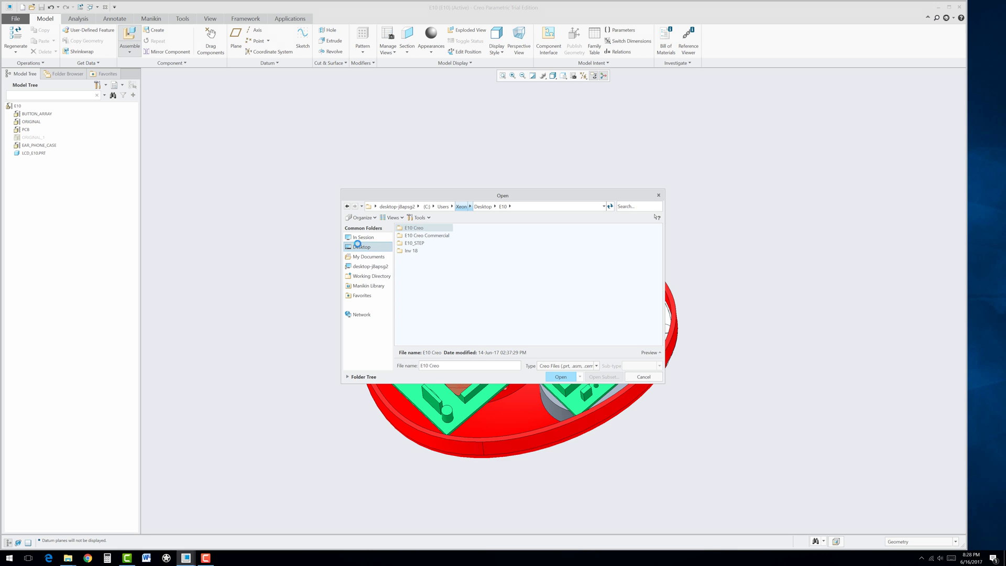
click(362, 246)
double_click(419, 243)
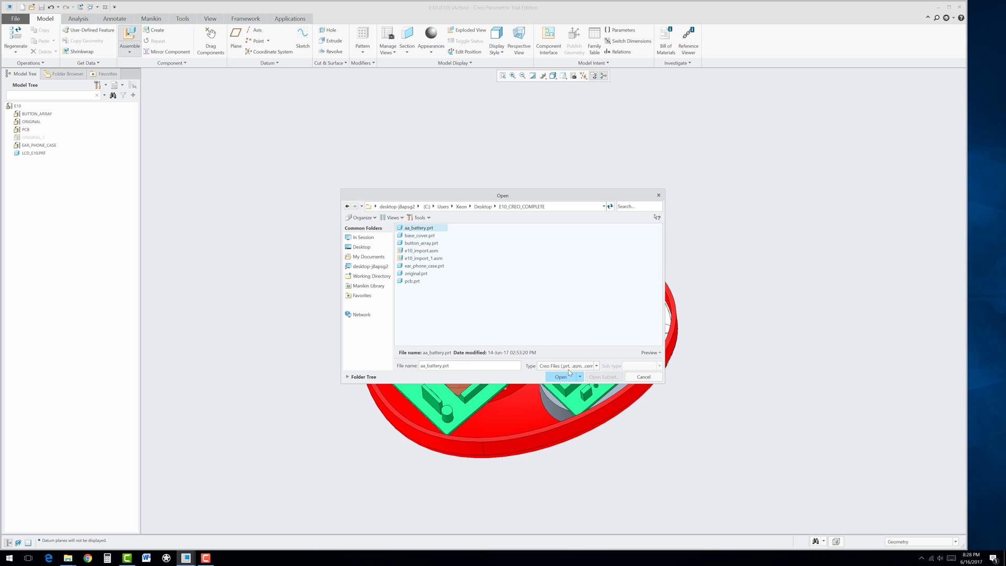
click(569, 374)
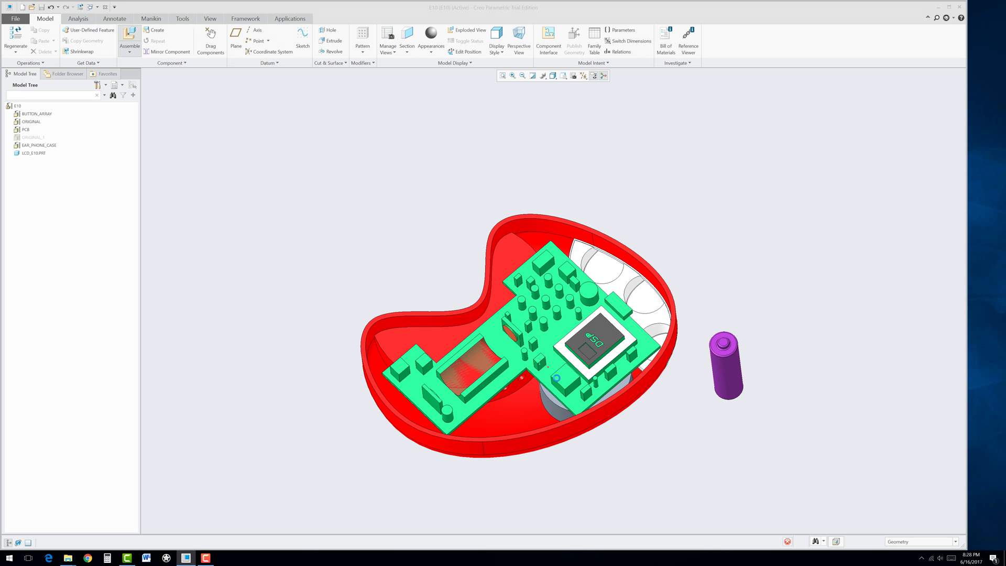
- Constrain the battery with two Coincident references to the PCB and its circular pad
click(728, 384)
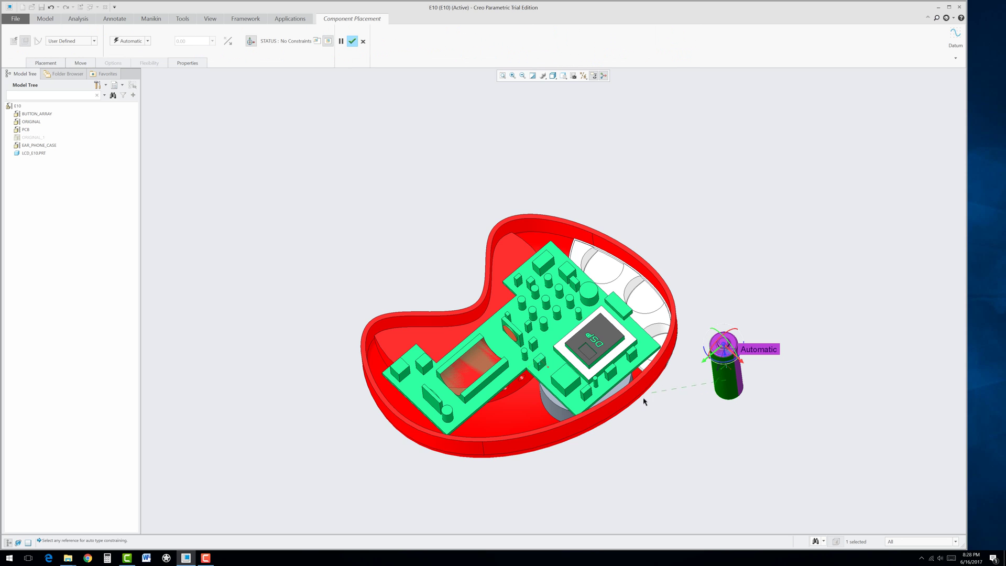
middle_drag(644, 402, 709, 389)
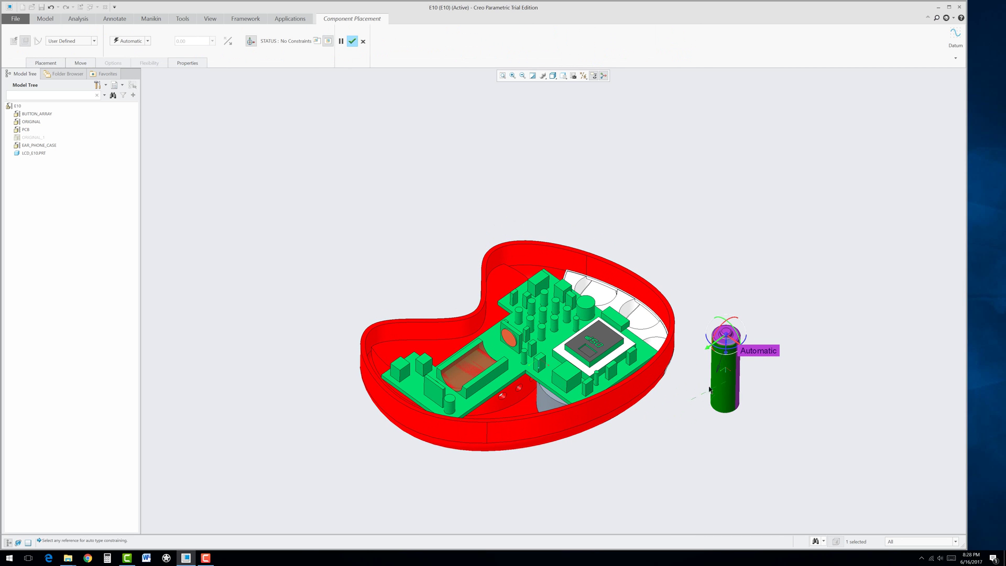
click(469, 368)
scroll(502, 360, down, 2)
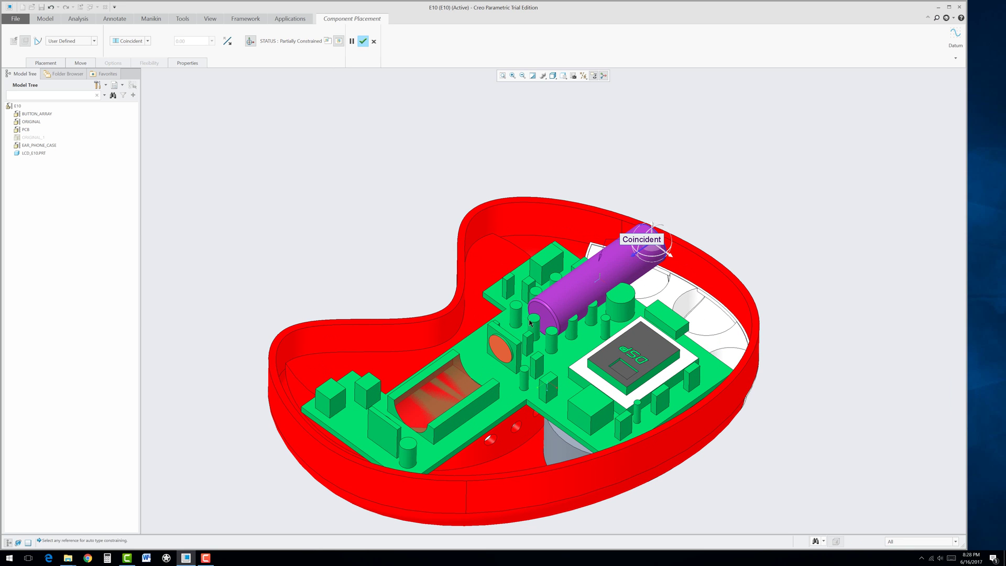
middle_drag(542, 353, 456, 386)
click(455, 386)
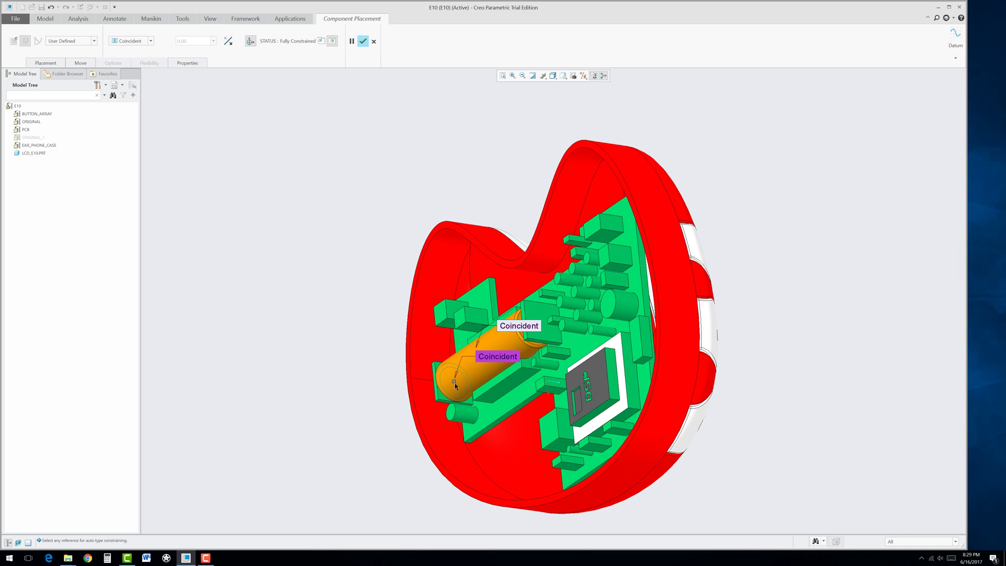
click(363, 41)
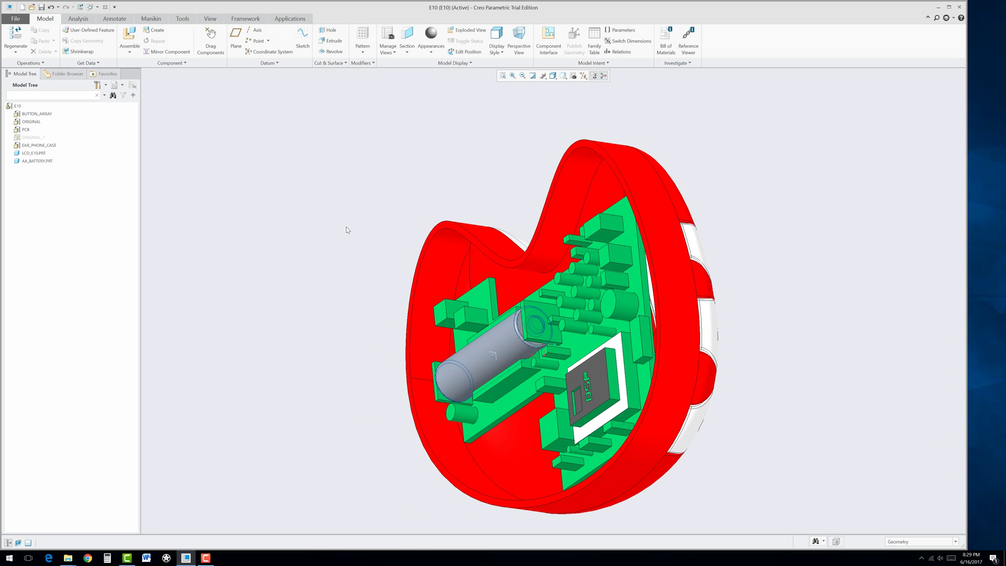
- Show the hidden ORIGINAL_1 top cover again
middle_drag(341, 299, 395, 256)
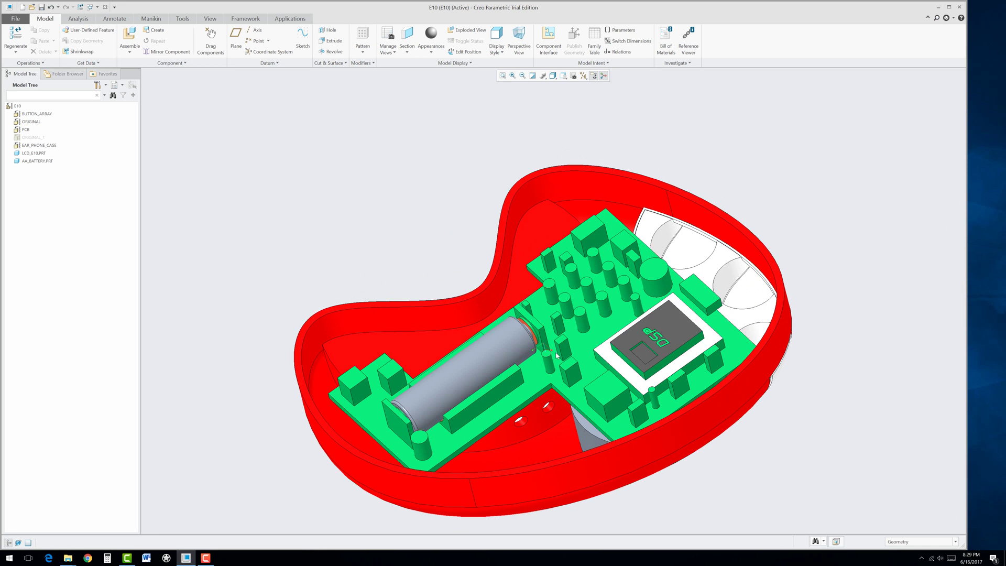
scroll(540, 298, up, 2)
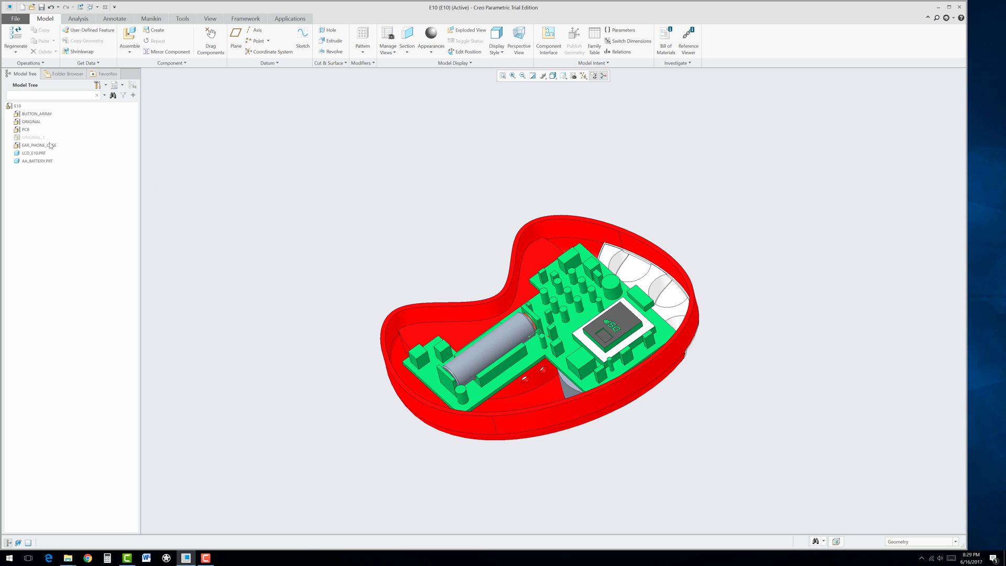
click(32, 137)
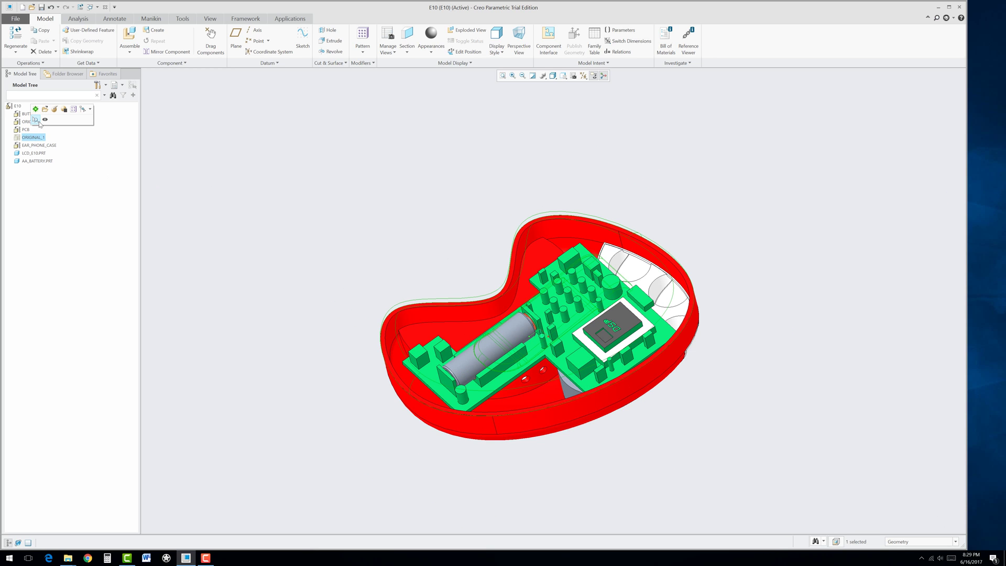
click(45, 120)
click(278, 274)
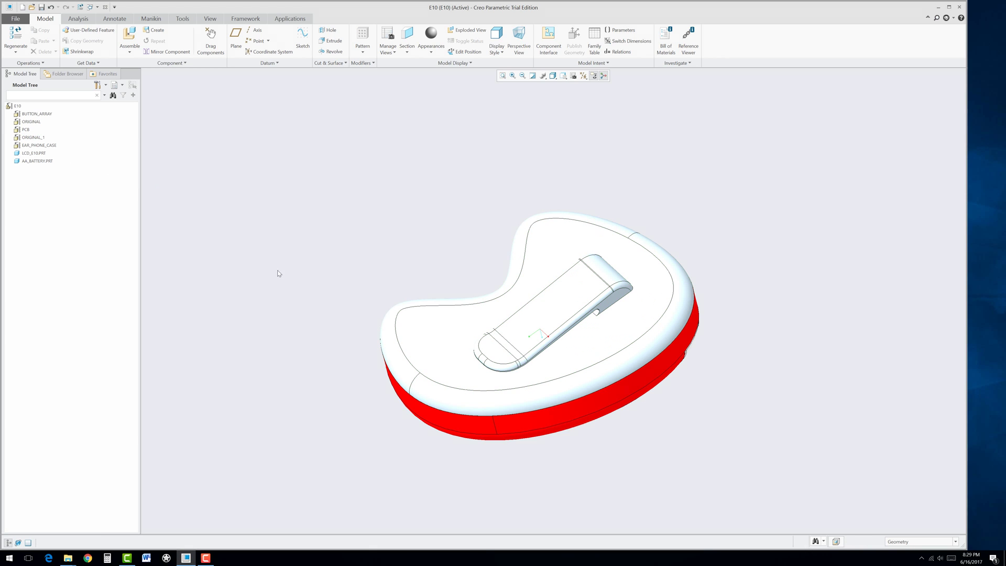
- Select the ORIGINAL_1 cover from its underside and open it in its own window
middle_drag(447, 333, 575, 365)
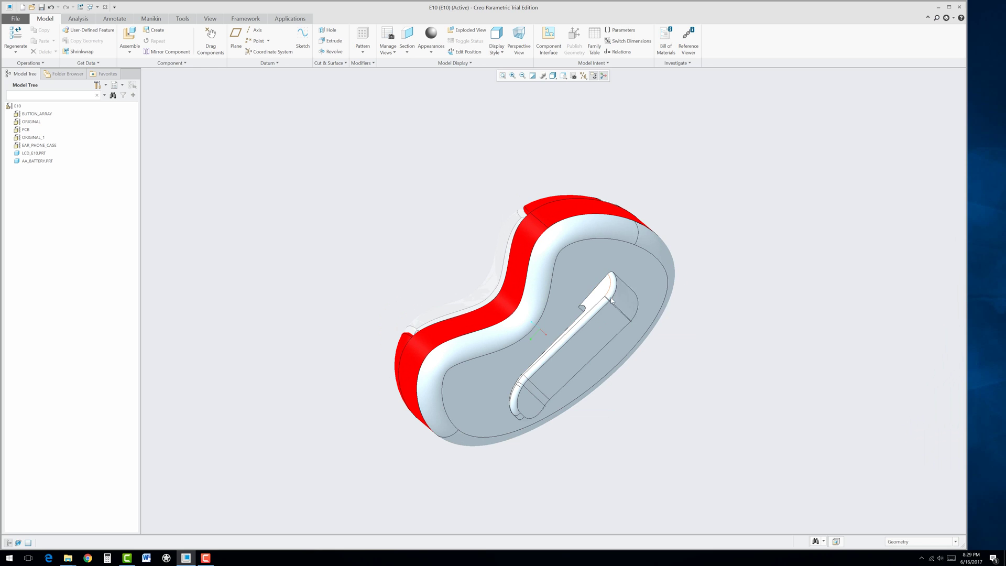
right_click(581, 270)
click(574, 266)
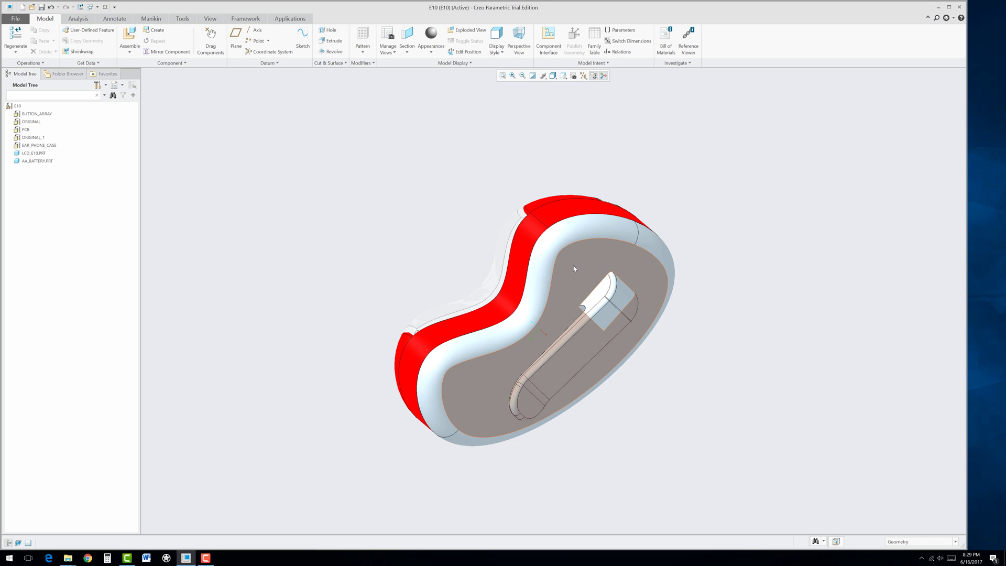
click(574, 266)
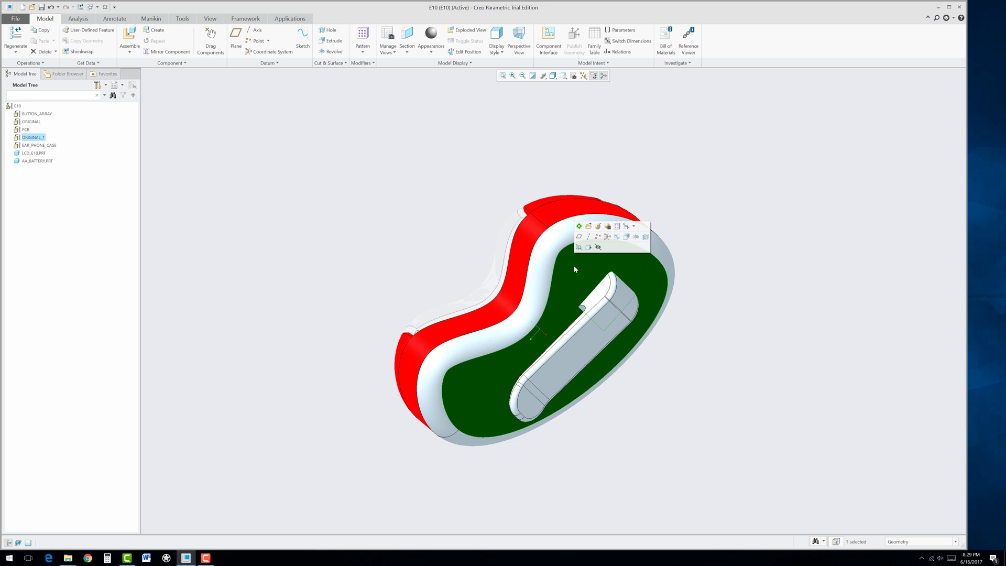
click(589, 227)
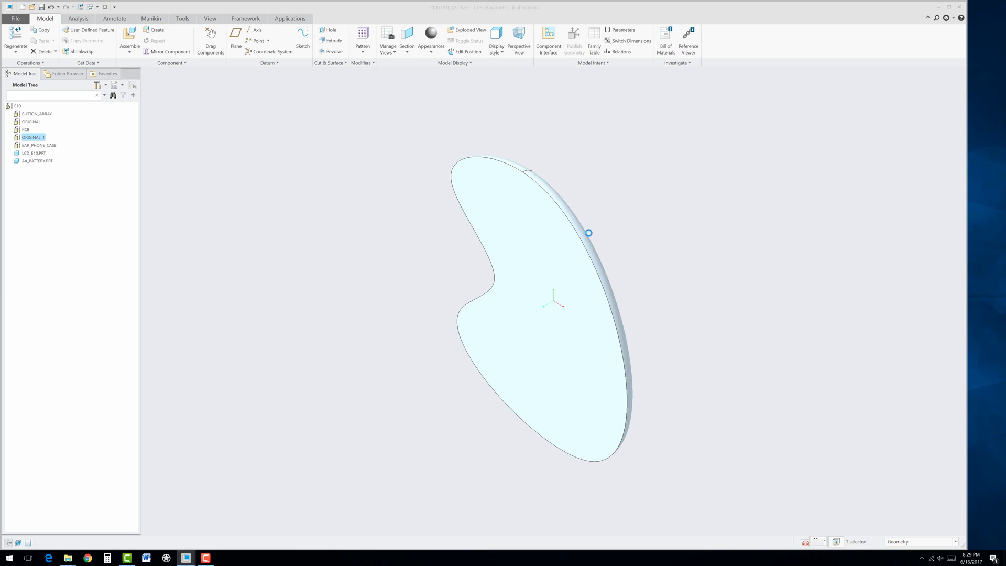
- Start an extrusion sketched on the cover's top face
middle_drag(638, 305, 605, 350)
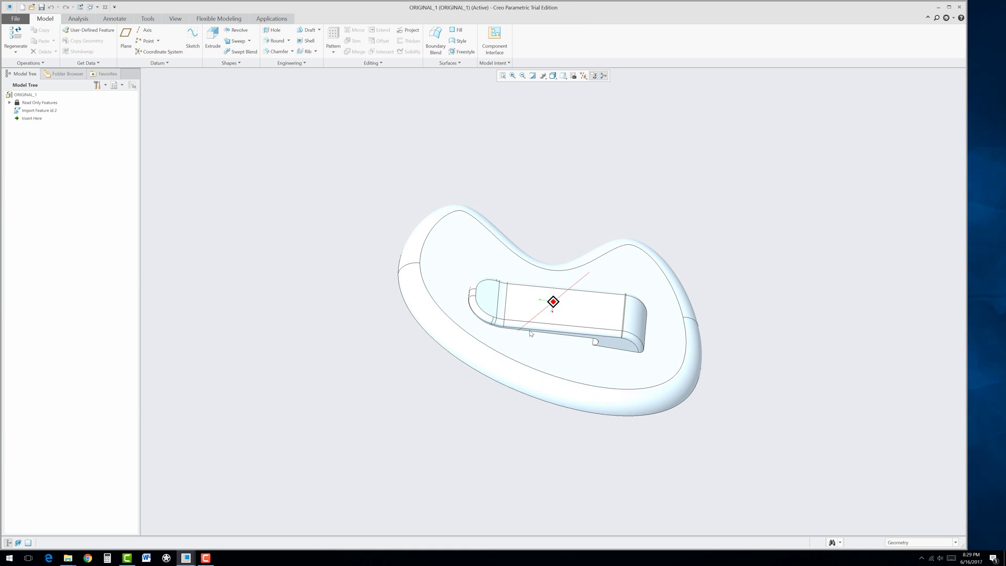
click(578, 356)
click(633, 328)
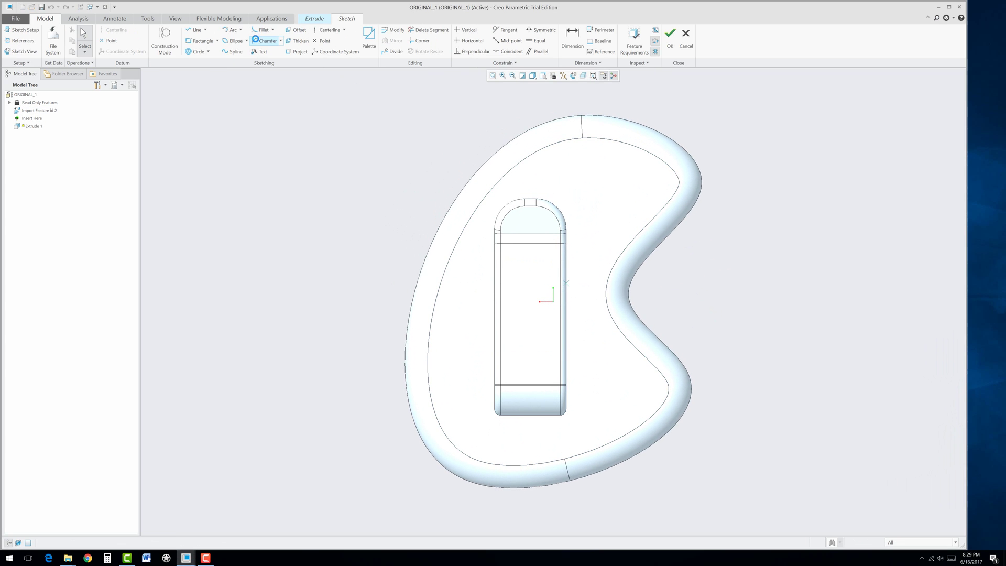
click(208, 52)
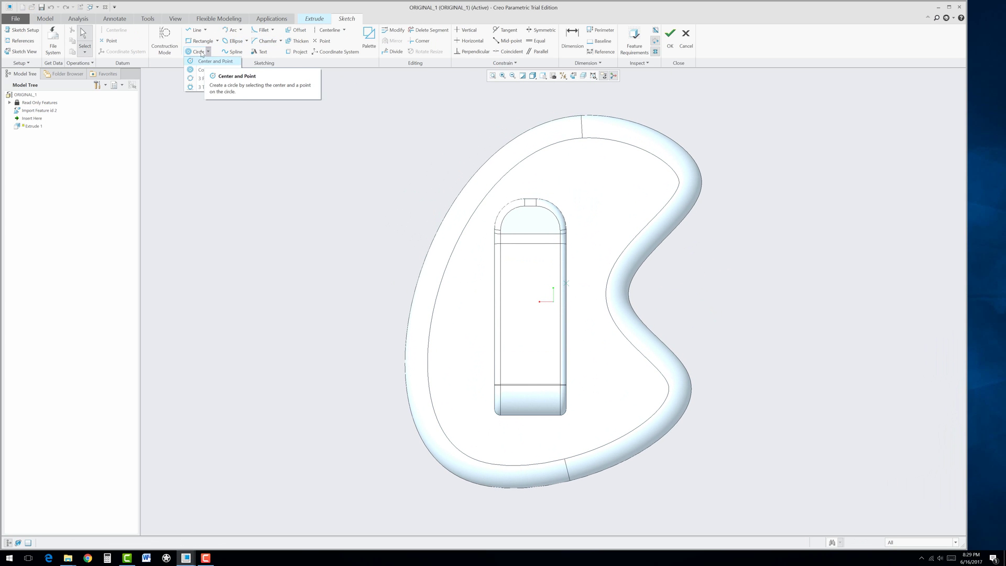
click(215, 61)
drag(572, 304, 627, 441)
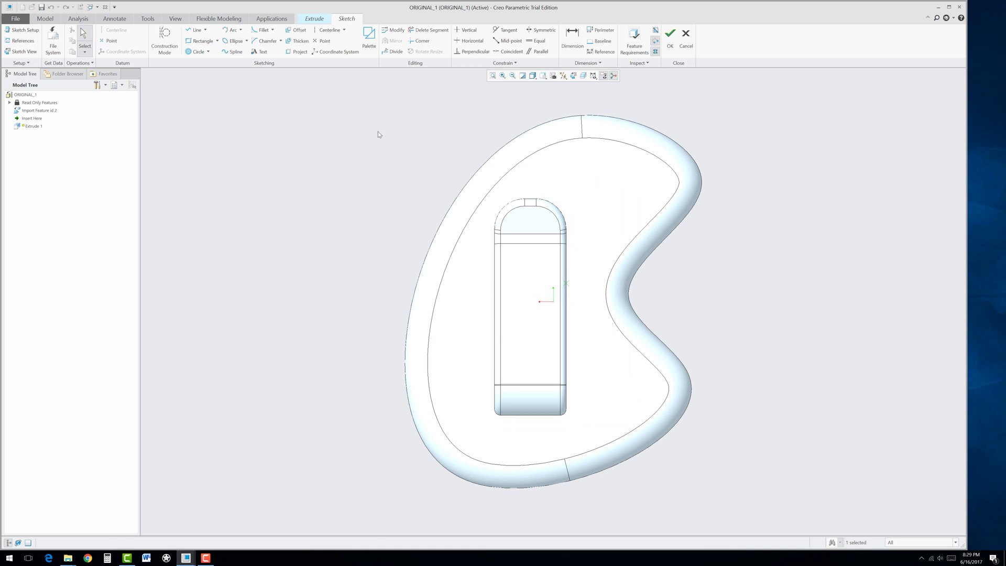
- Draw a rectangle over most of the part and make it a 0.051-deep Remove Material cut
click(196, 40)
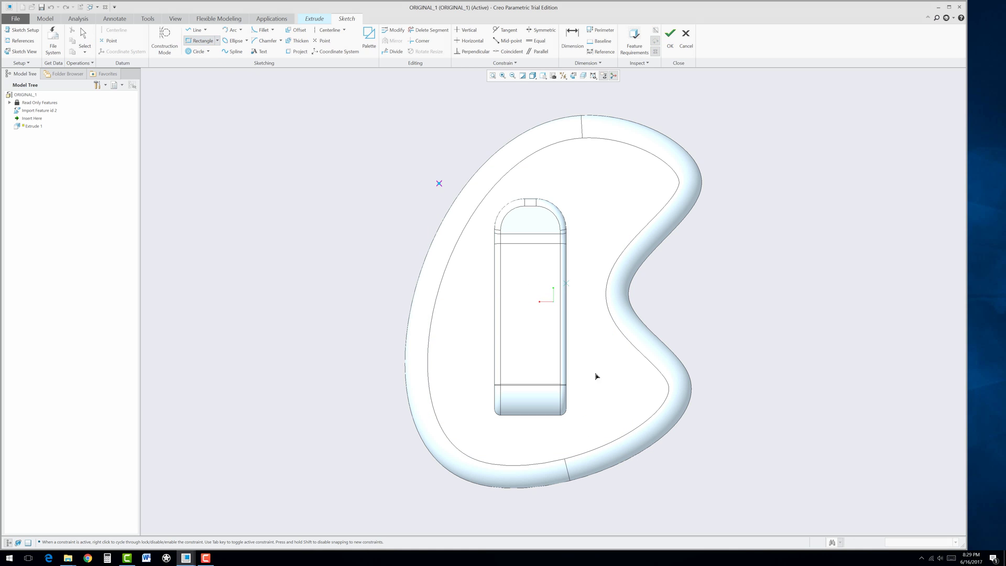
click(646, 473)
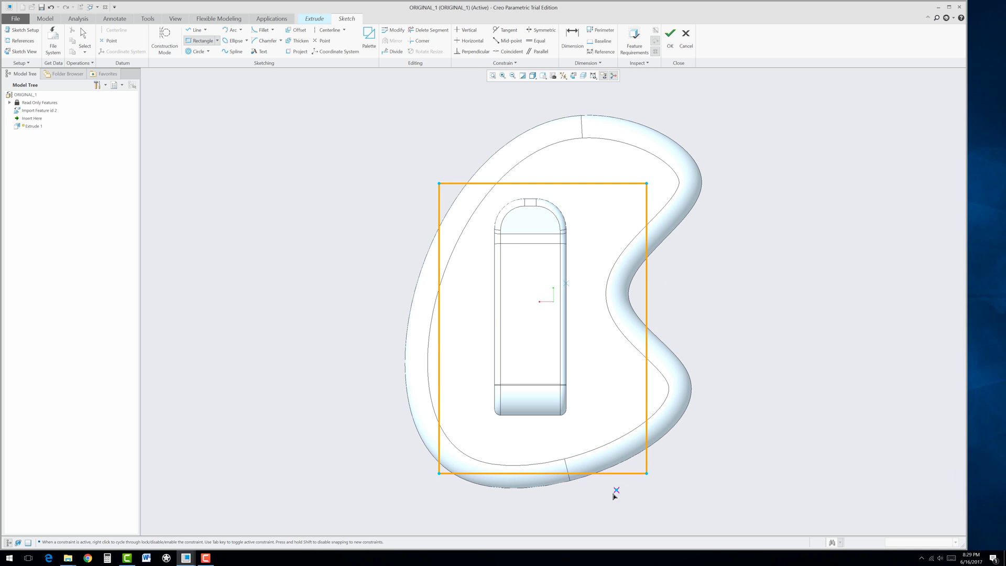
mouse_move(576, 483)
middle_down()
mouse_move(543, 418)
mouse_move(611, 197)
middle_up()
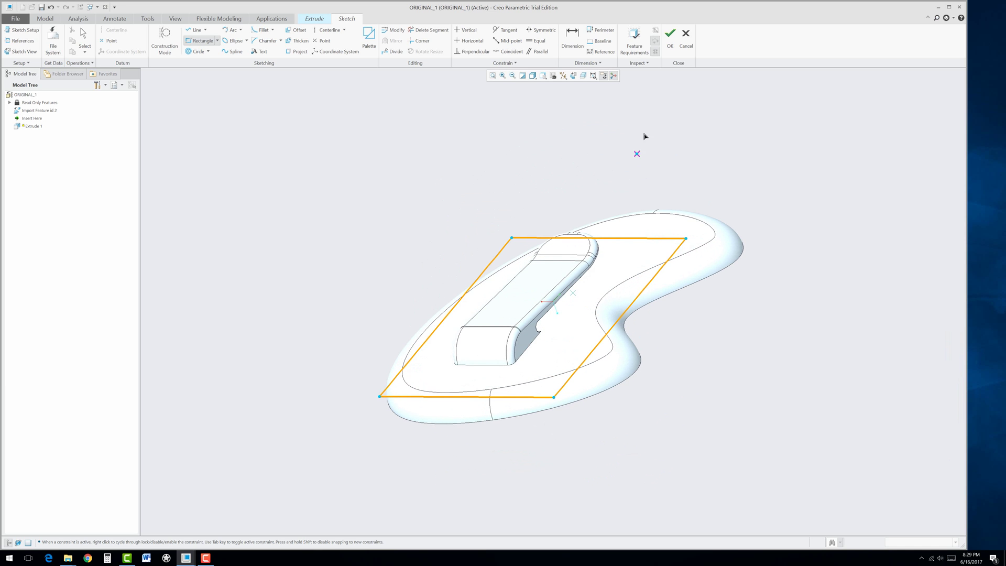
click(669, 34)
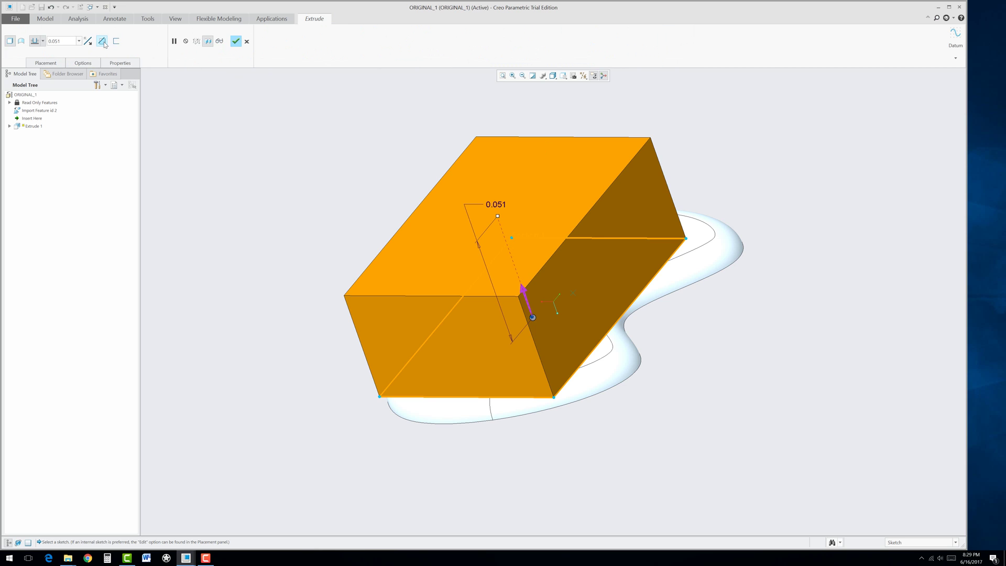
click(103, 42)
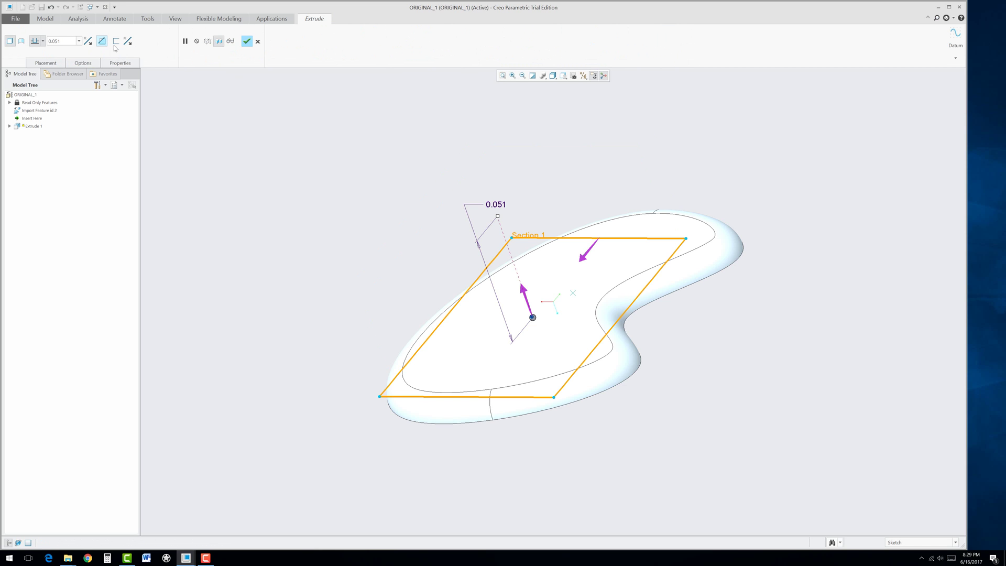
click(247, 41)
middle_drag(449, 292, 430, 152)
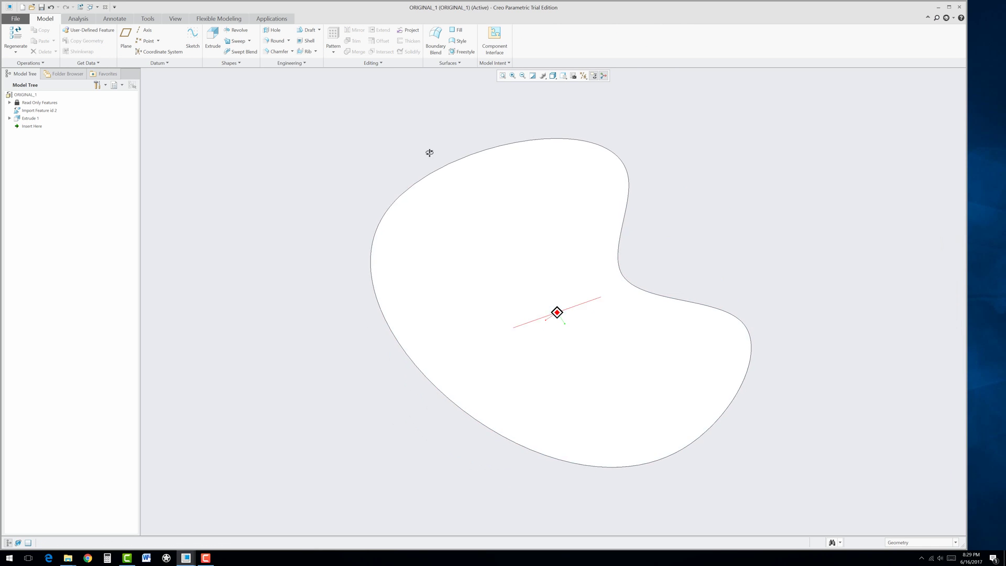
- Shell the kidney-shaped base 0.003 thick, removing the top surface to leave an open tray
key(ctrl+d)
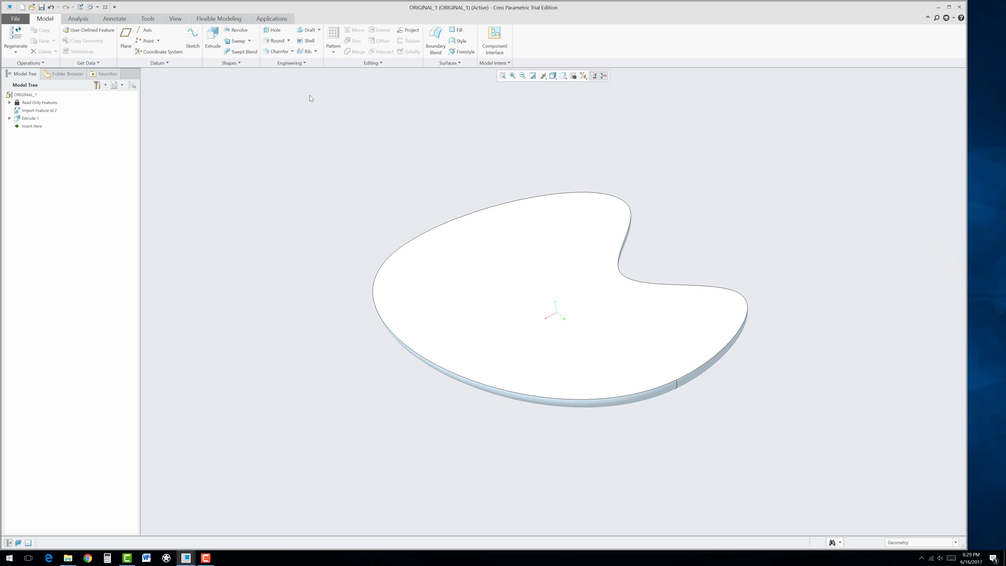
click(306, 42)
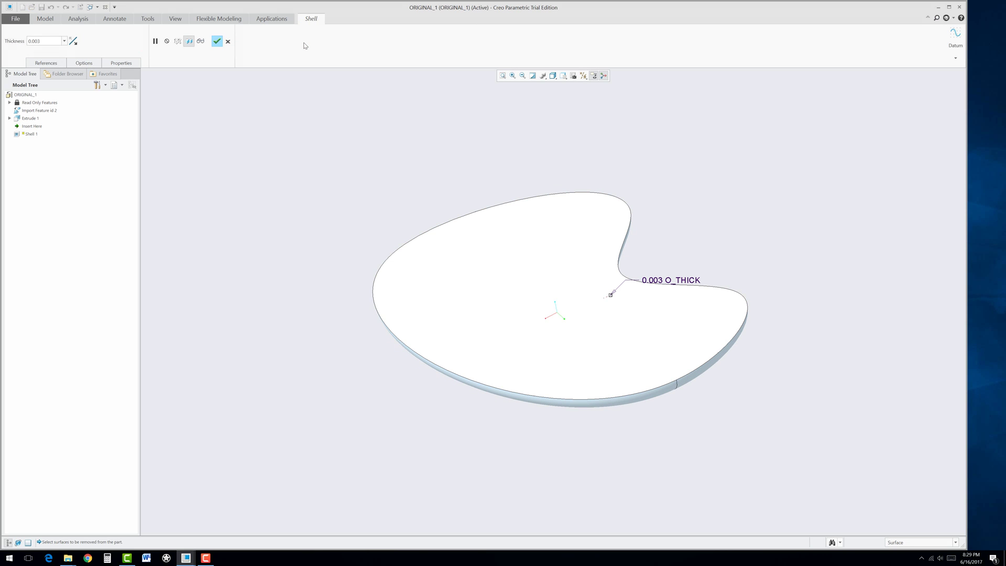
click(464, 281)
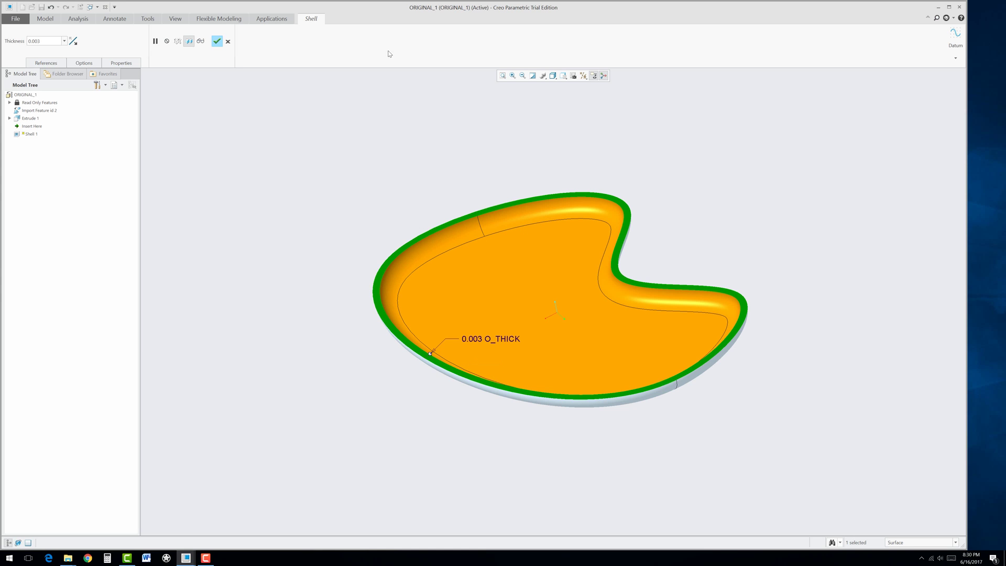
click(217, 41)
middle_drag(309, 222, 379, 252)
scroll(377, 246, up, 3)
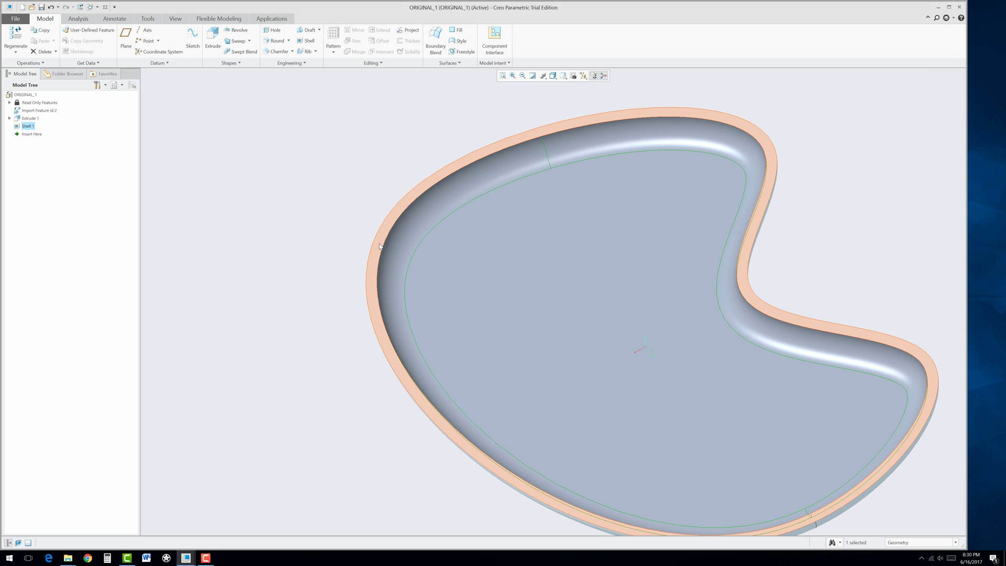
- In an extrusion sketch on the tray rim, offset the outer edge loop by 0.002
click(380, 246)
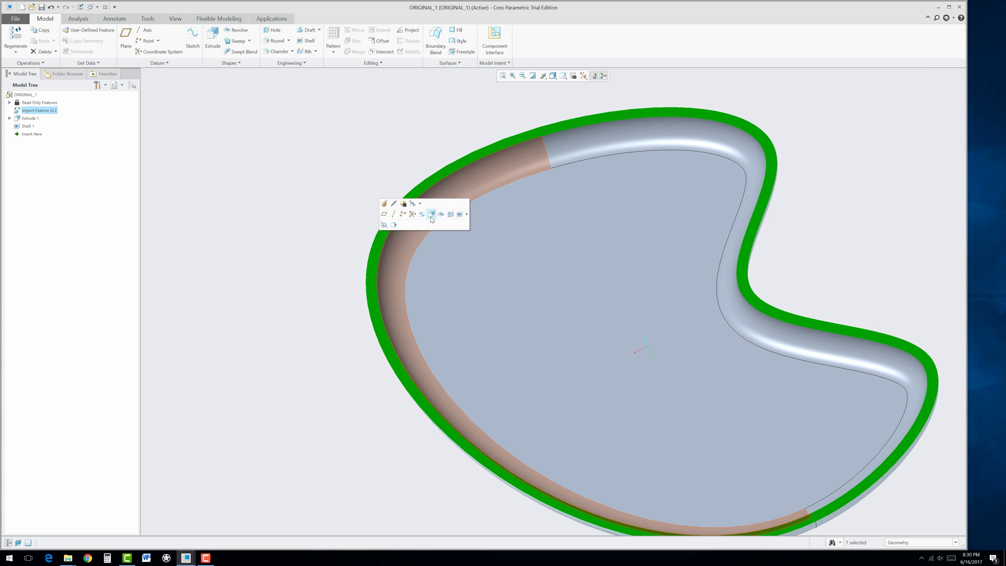
click(431, 216)
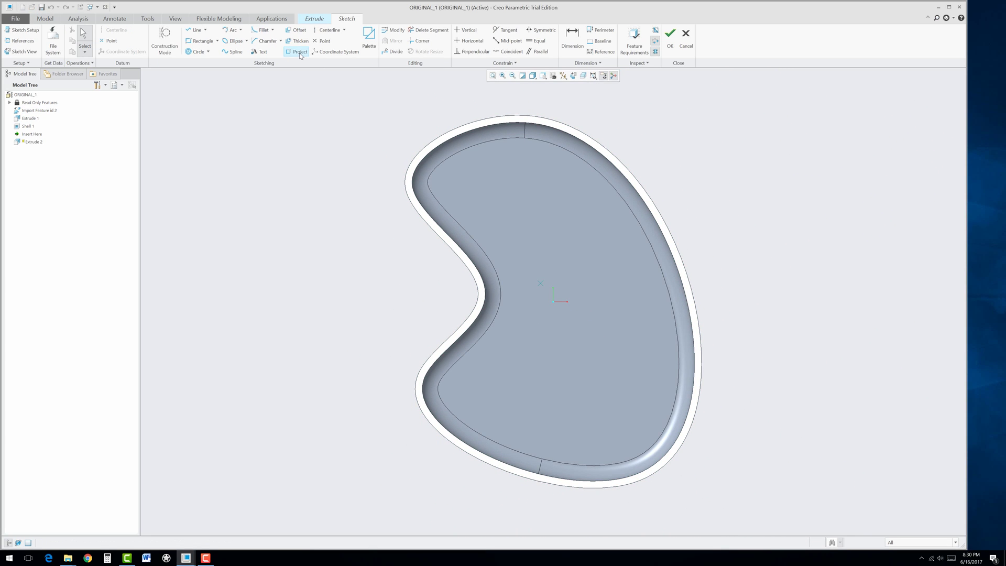
click(298, 31)
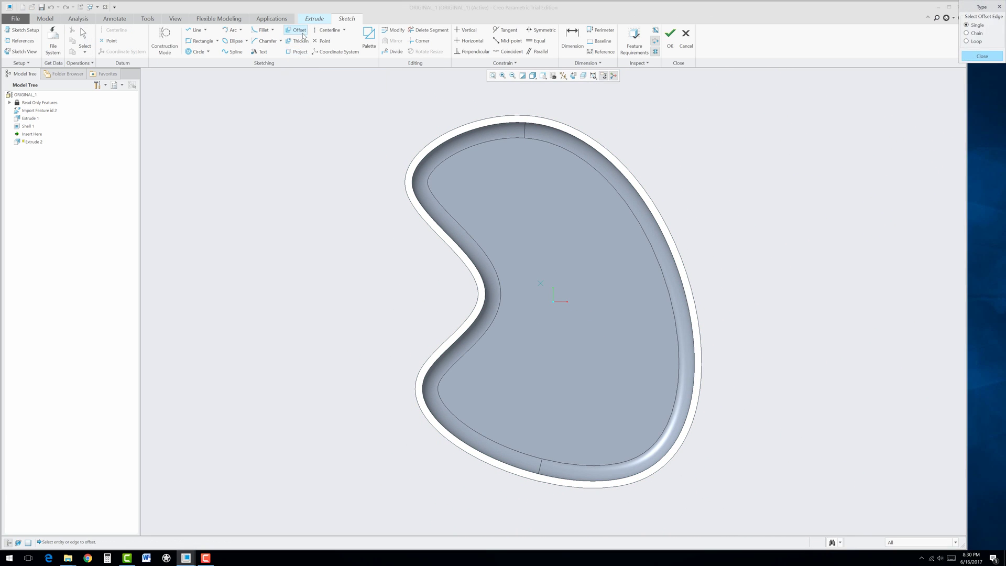
click(967, 41)
click(657, 214)
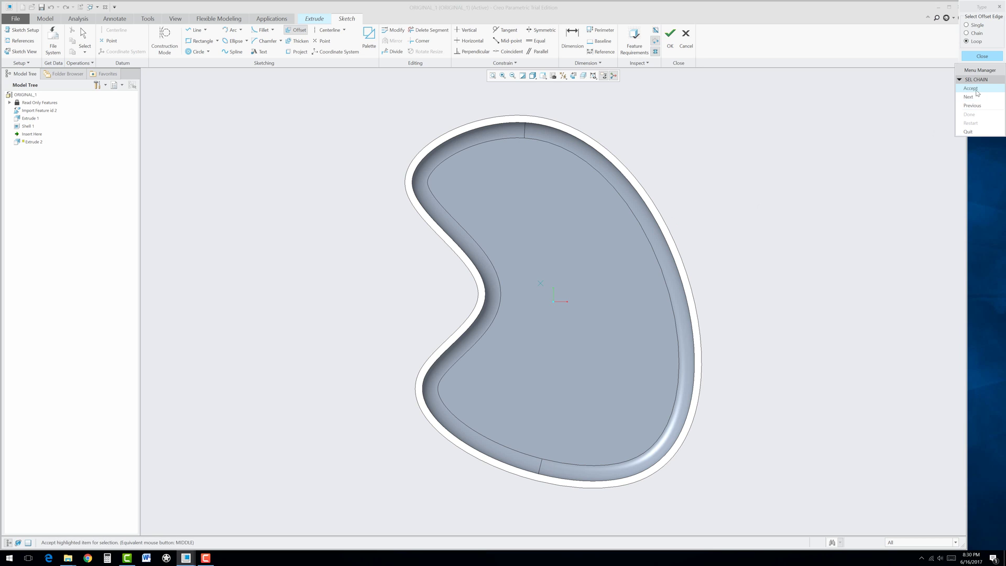
click(968, 98)
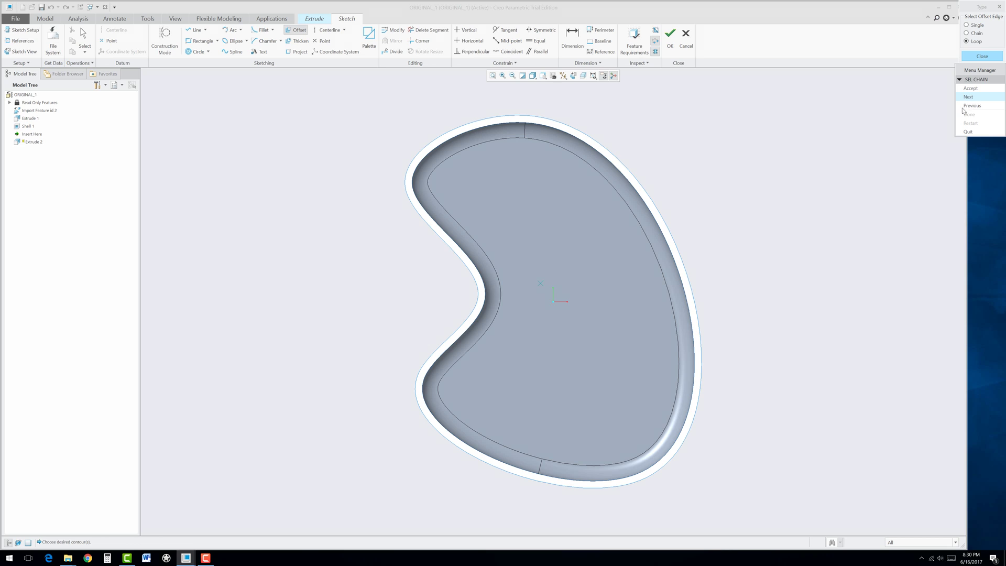
click(969, 89)
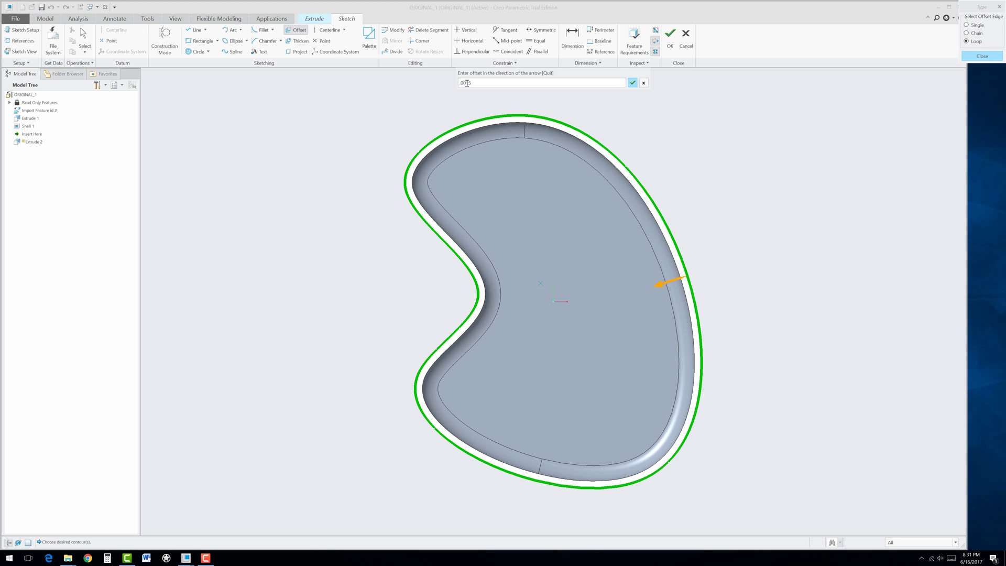
key(Return)
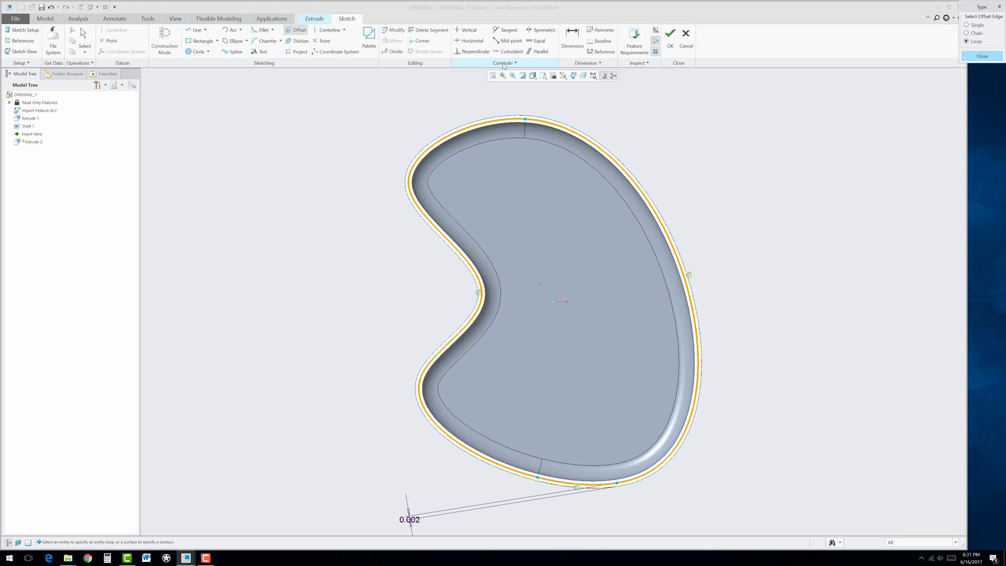
mouse_move(467, 294)
middle_down()
mouse_move(451, 267)
mouse_move(480, 299)
middle_up()
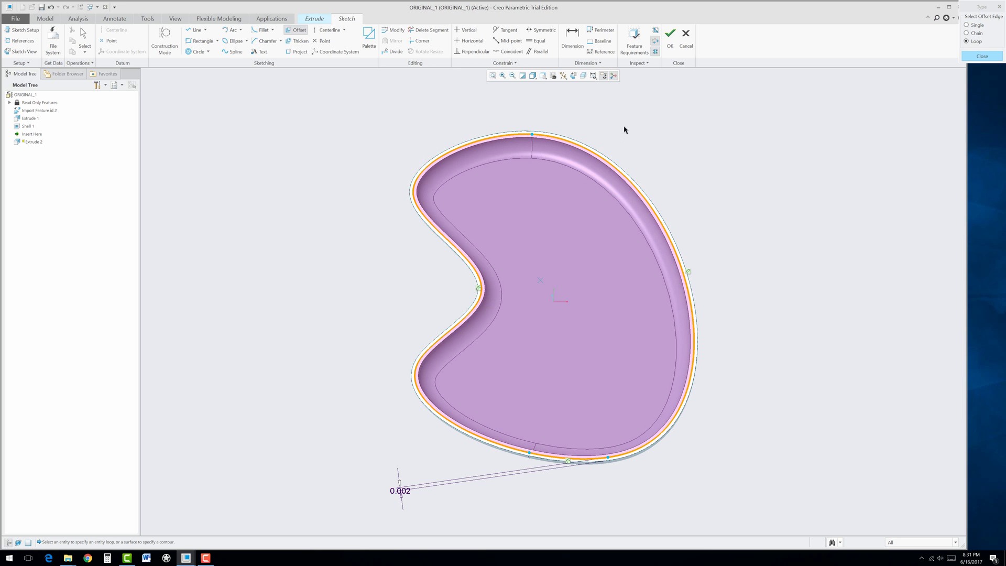
- Finish the offset sketch and set the extrusion depth to 0.003
click(671, 46)
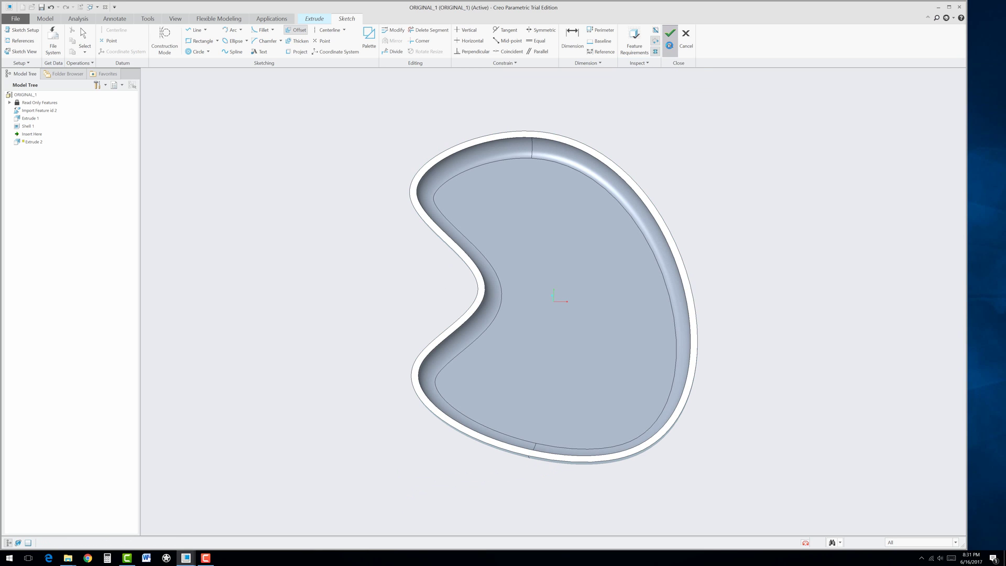
middle_drag(564, 322, 555, 226)
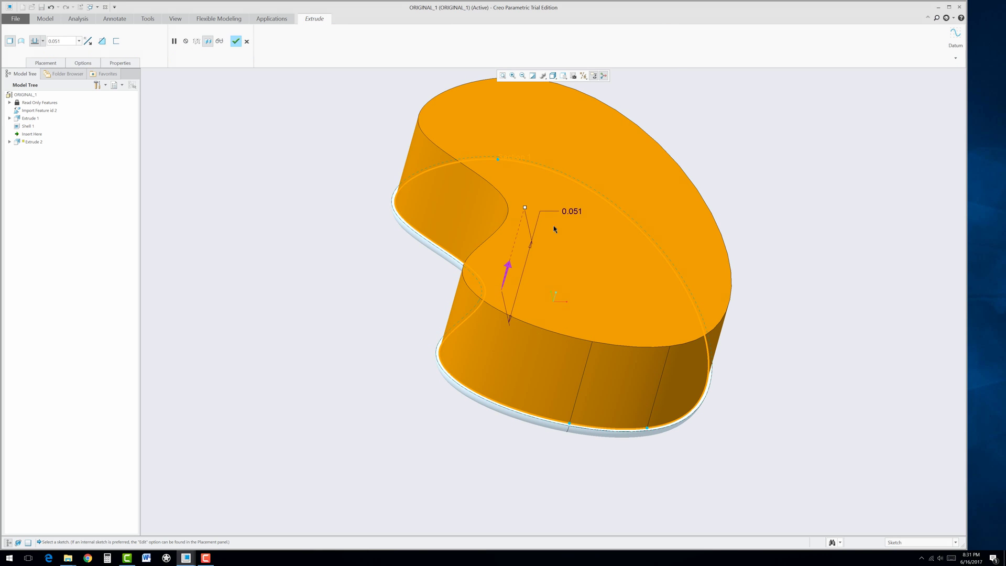
double_click(574, 212)
key(BackSpace)
key(Return)
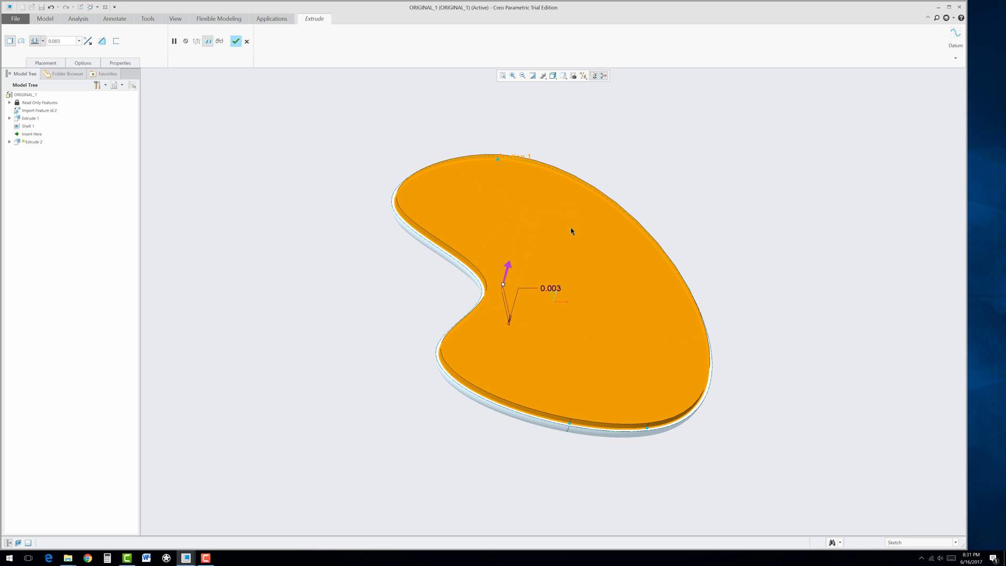
middle_drag(484, 322, 468, 258)
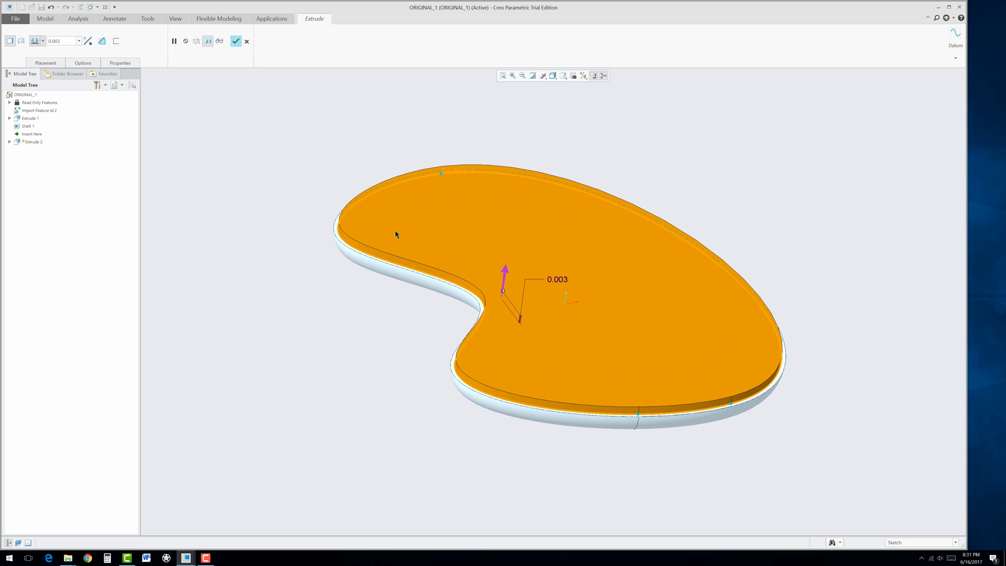
- Make the extrusion a 0.0015-thick thin wall and complete the rim lip
click(117, 42)
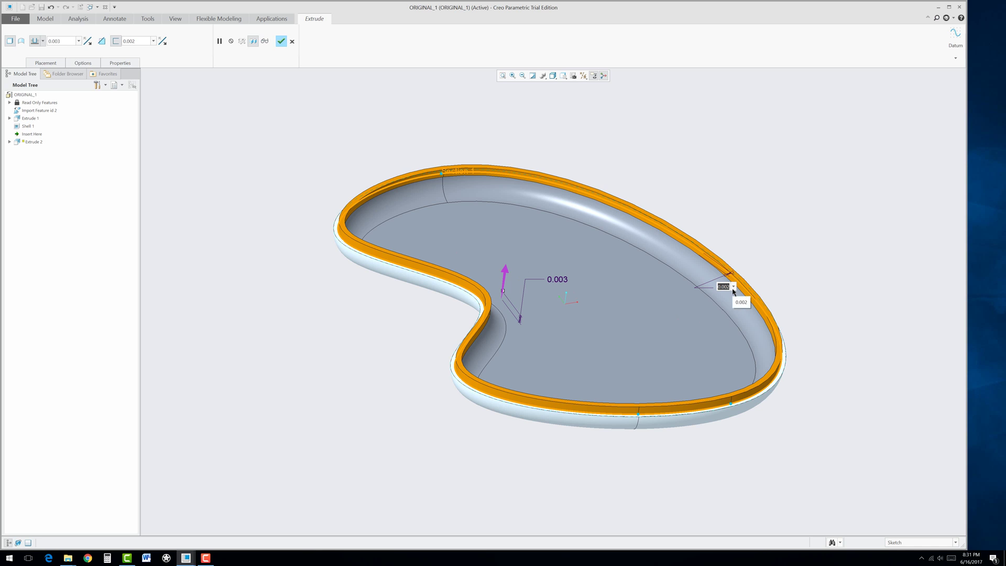
key(BackSpace)
text(.0015)
key(Return)
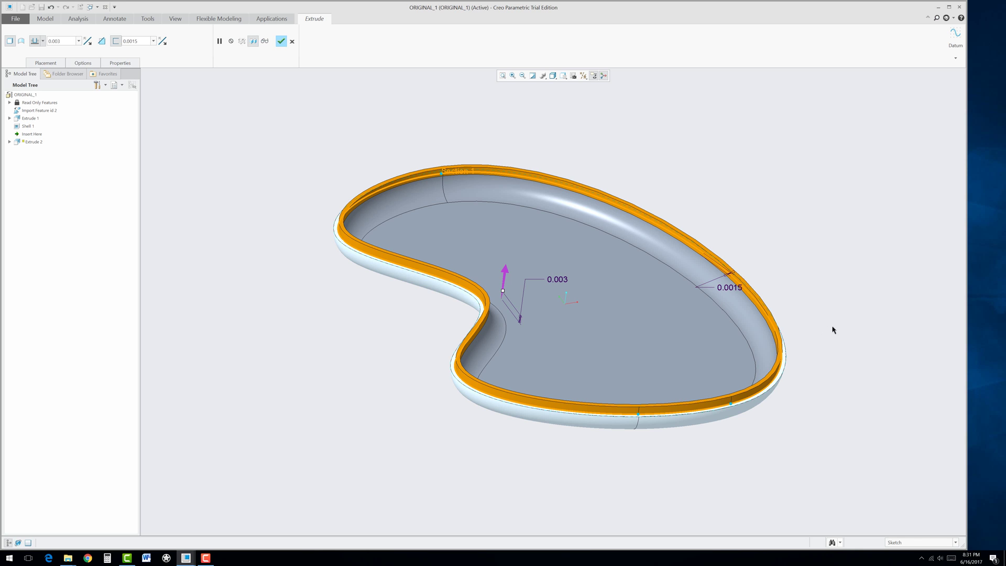
middle_drag(802, 342, 777, 377)
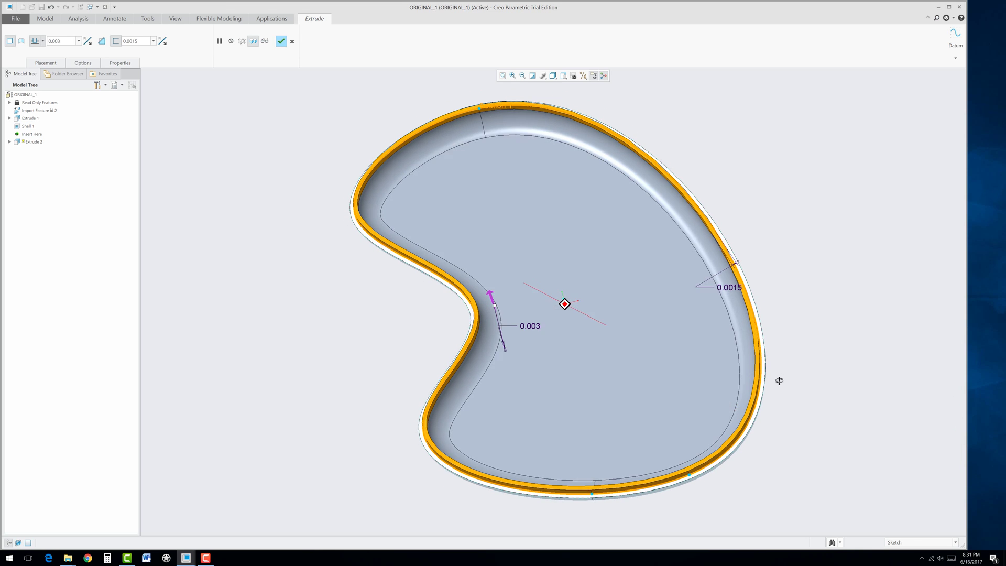
click(282, 41)
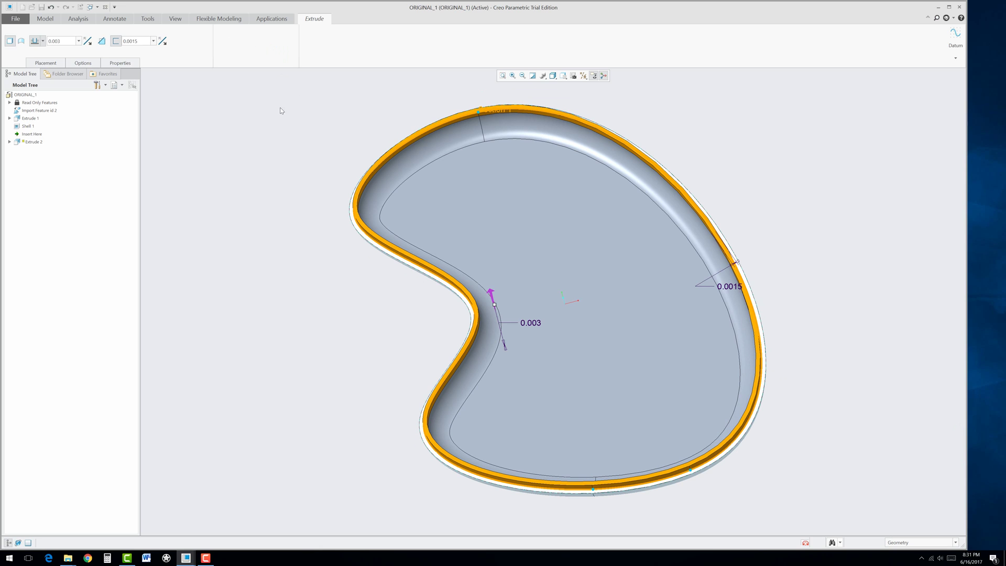
mouse_move(389, 361)
middle_down()
mouse_move(408, 330)
mouse_move(367, 371)
middle_up()
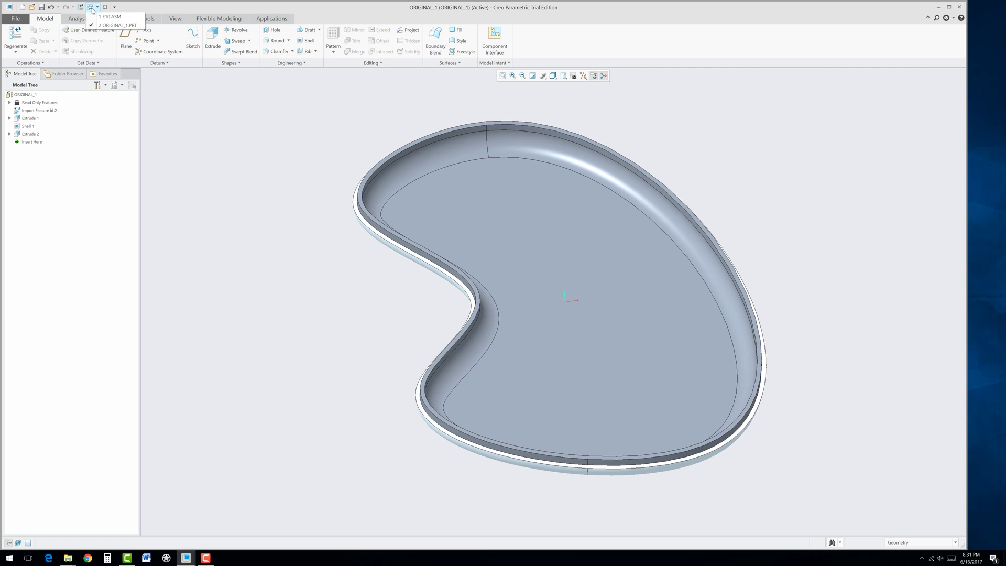
- Switch to the E10.ASM window and hide the ORIGINAL part
click(92, 7)
click(93, 16)
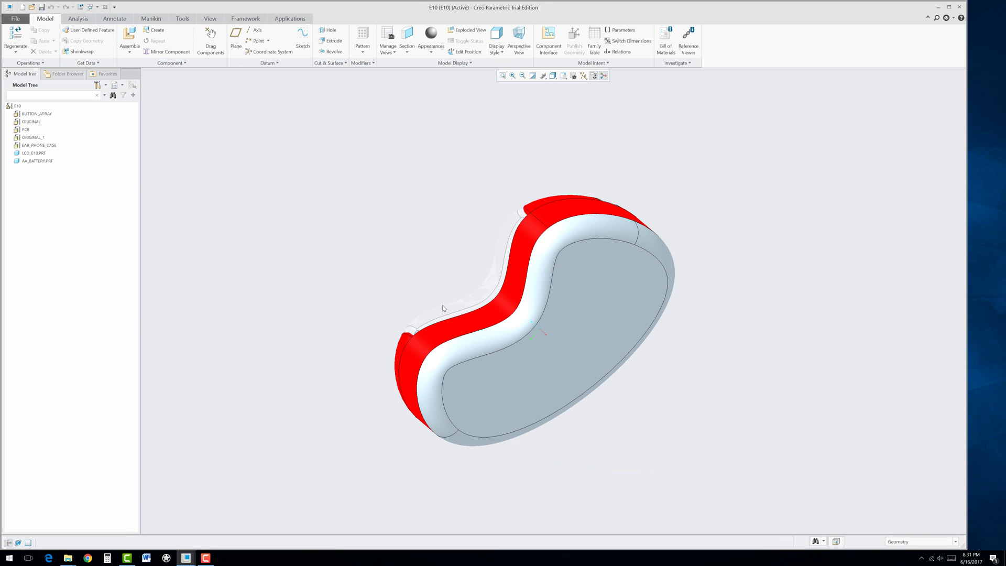
middle_drag(443, 308, 539, 389)
click(472, 331)
click(486, 310)
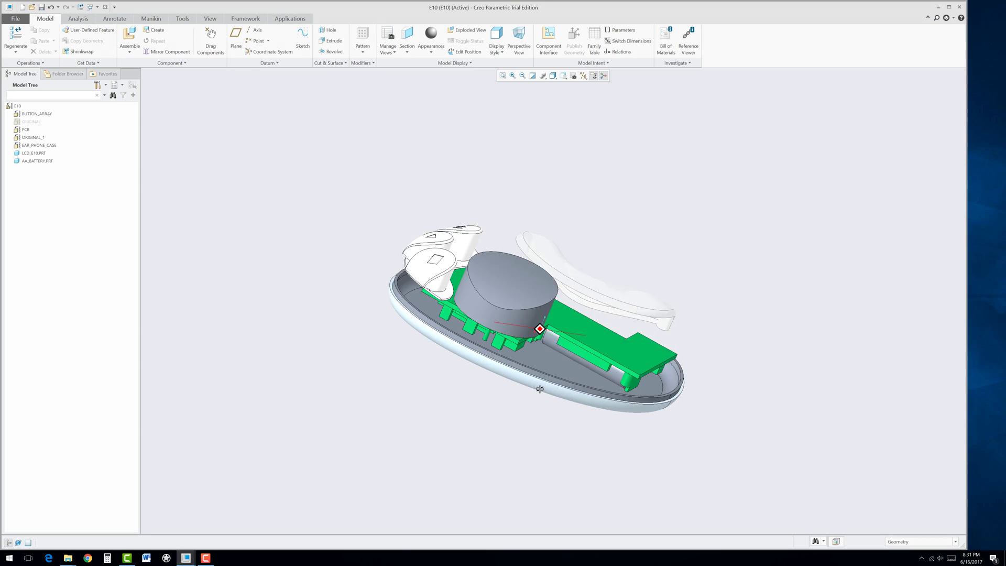
- Activate the back cover ORIGINAL_1 for editing
scroll(527, 372, up, 5)
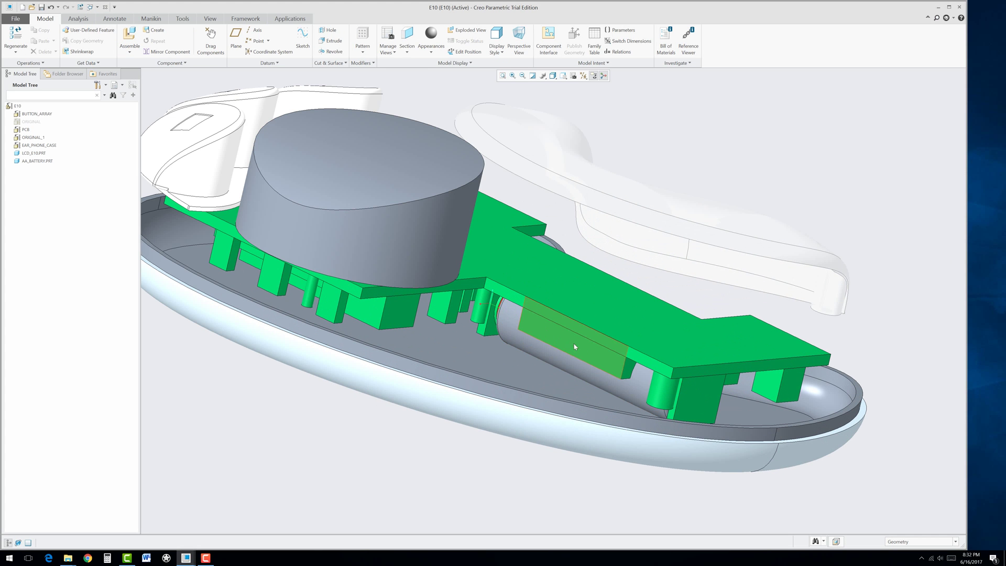
middle_drag(587, 361, 569, 387)
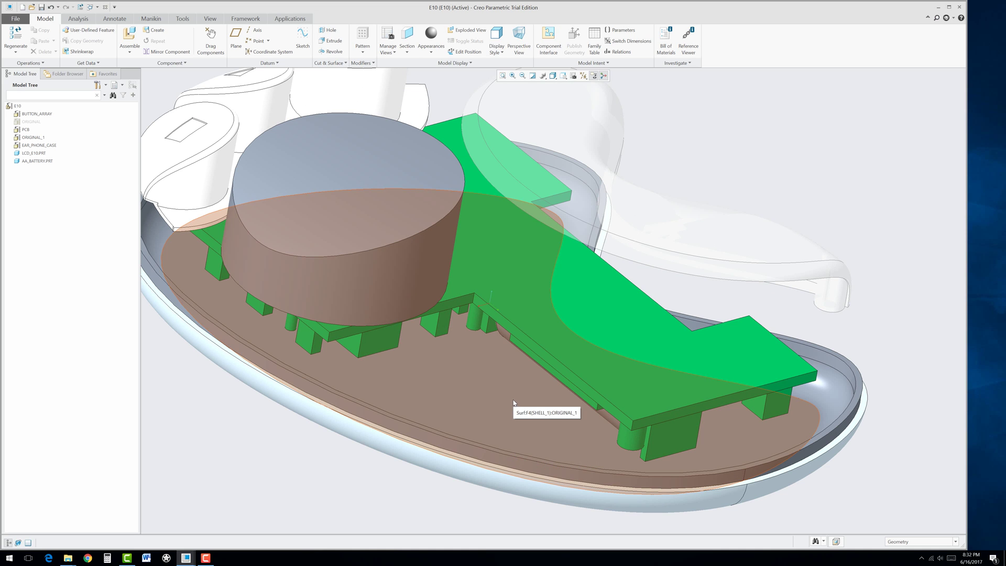
click(477, 410)
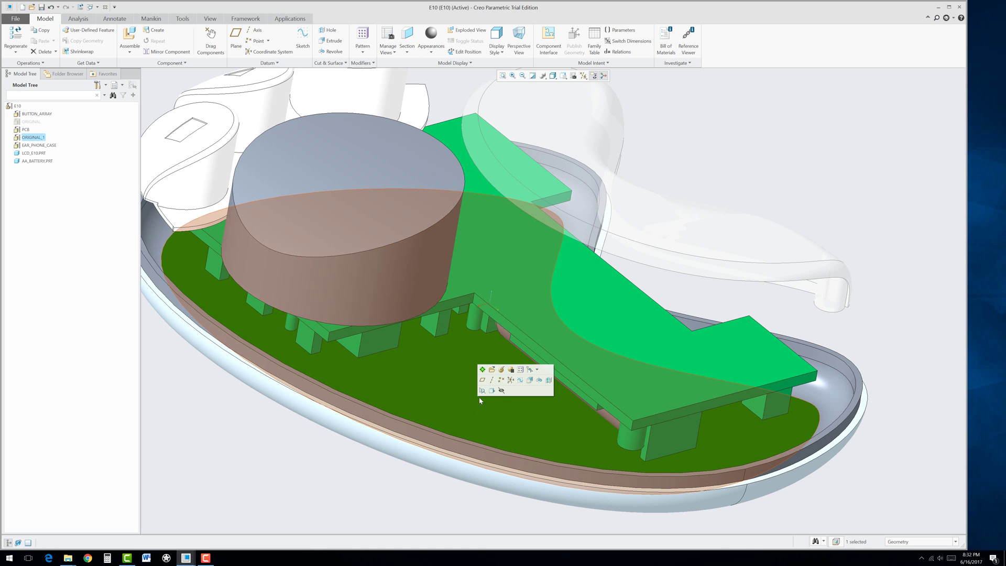
click(482, 370)
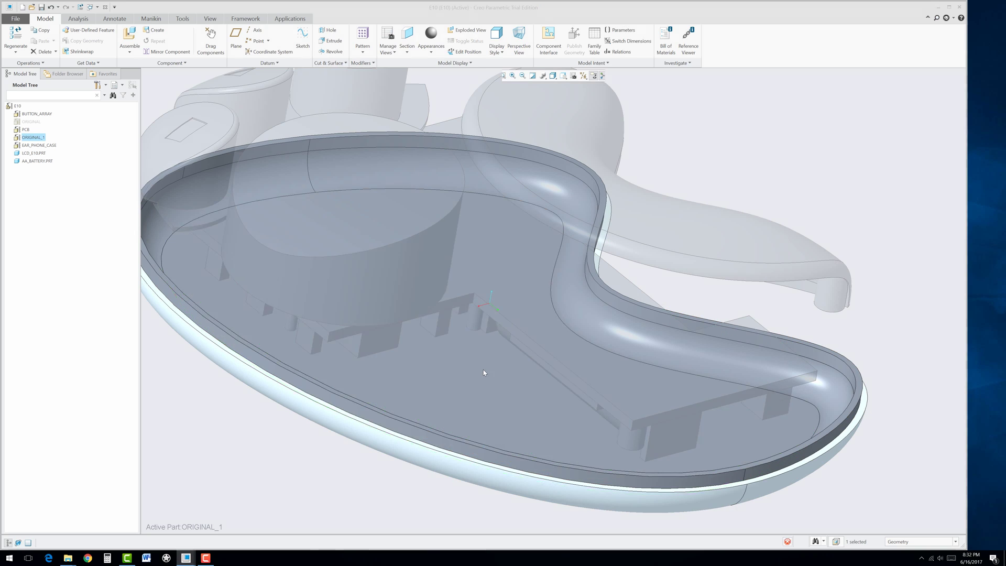
- Start an extrusion sketch on the cover's inner floor with Hidden Line display
click(514, 394)
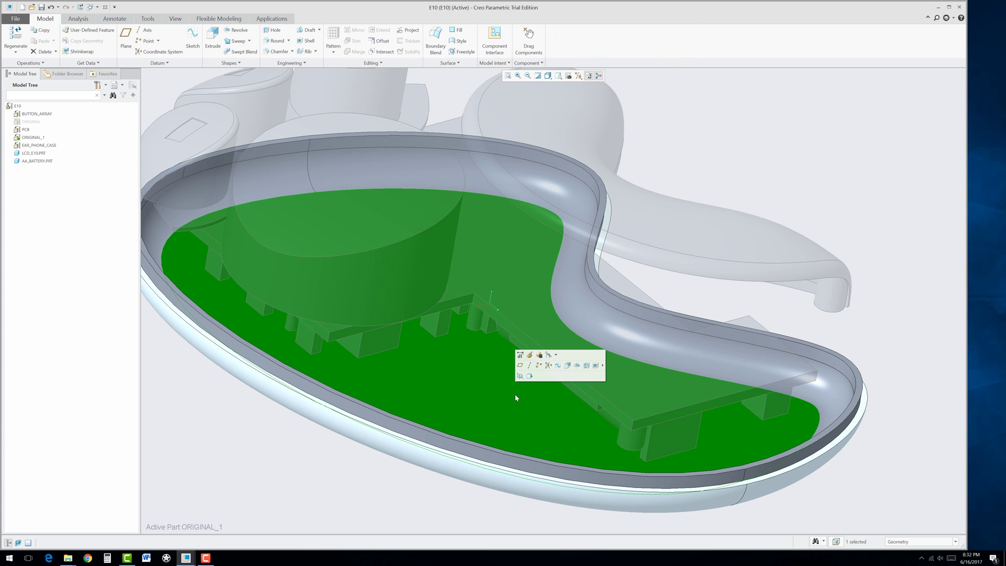
click(570, 367)
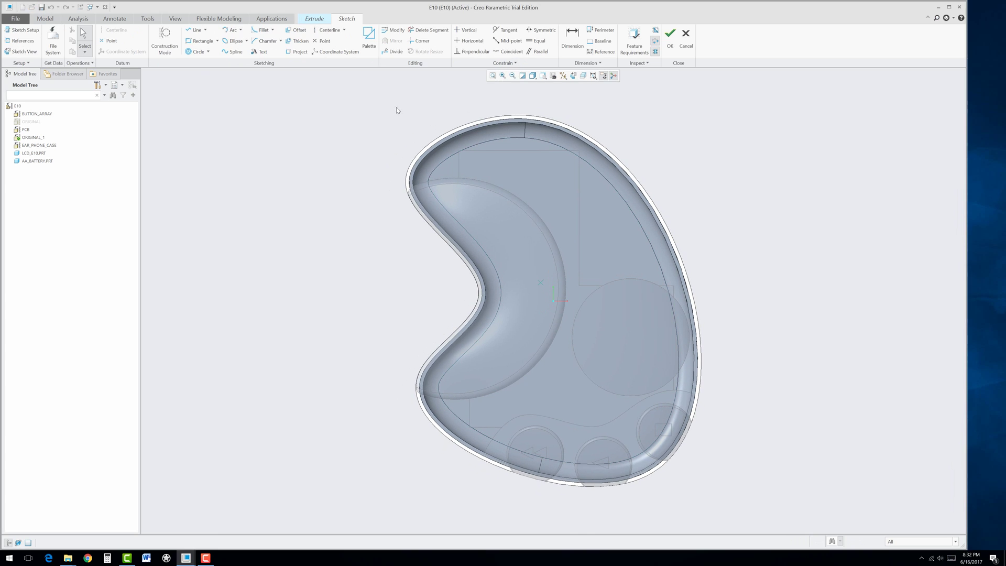
click(533, 75)
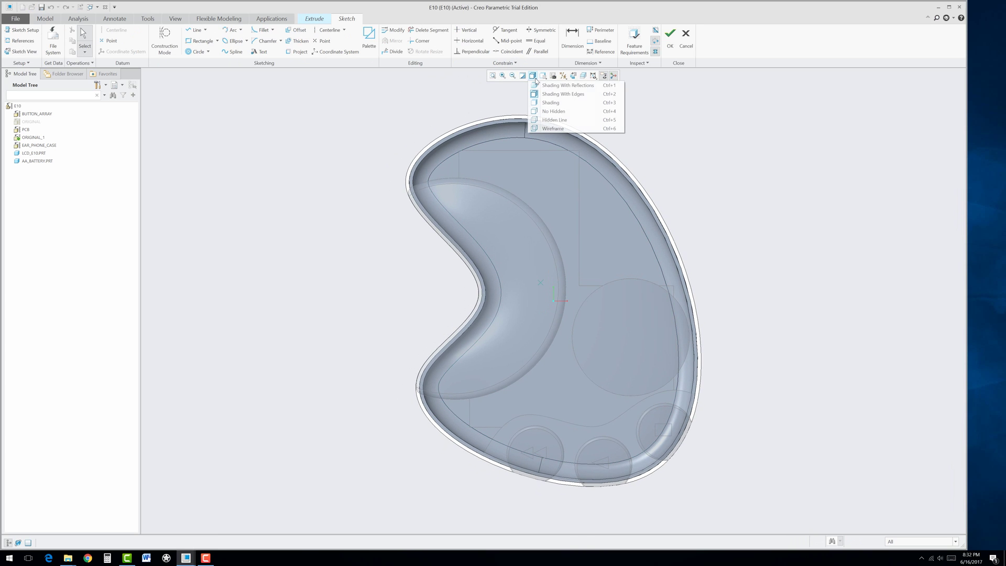
click(536, 120)
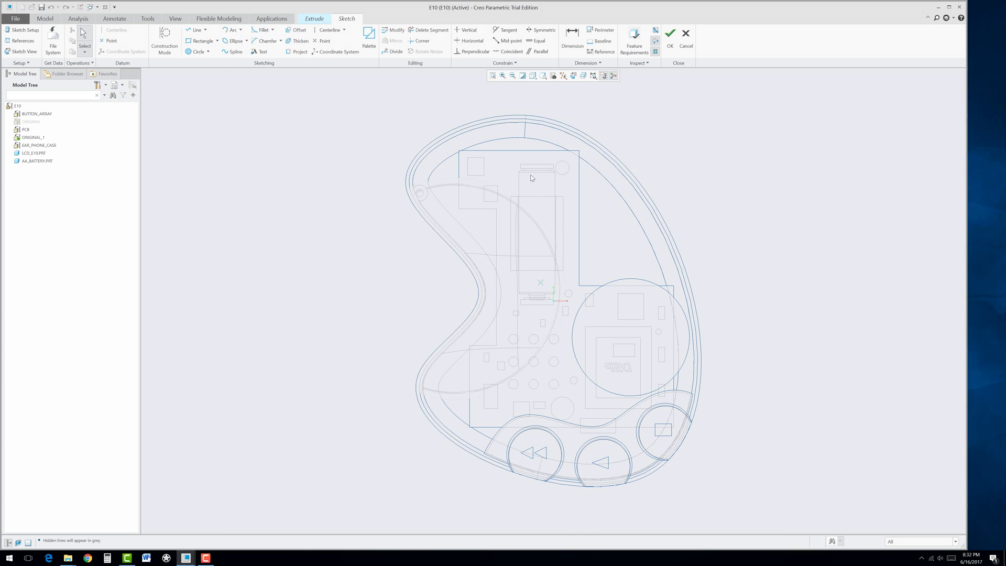
scroll(561, 224, up, 4)
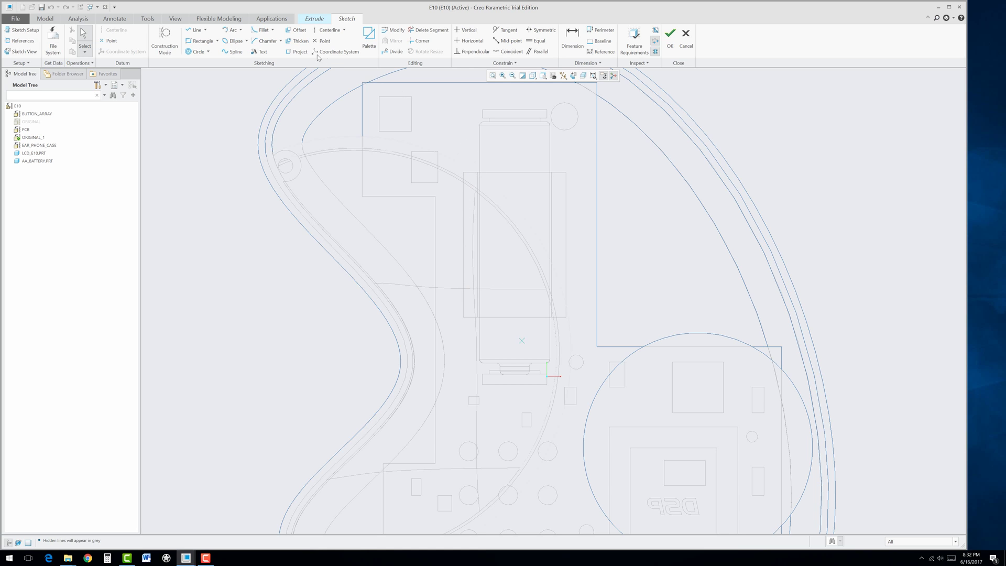
- Draw two corner rectangles across the battery, set the width to 0.002, and finish the sketch
click(201, 41)
click(465, 173)
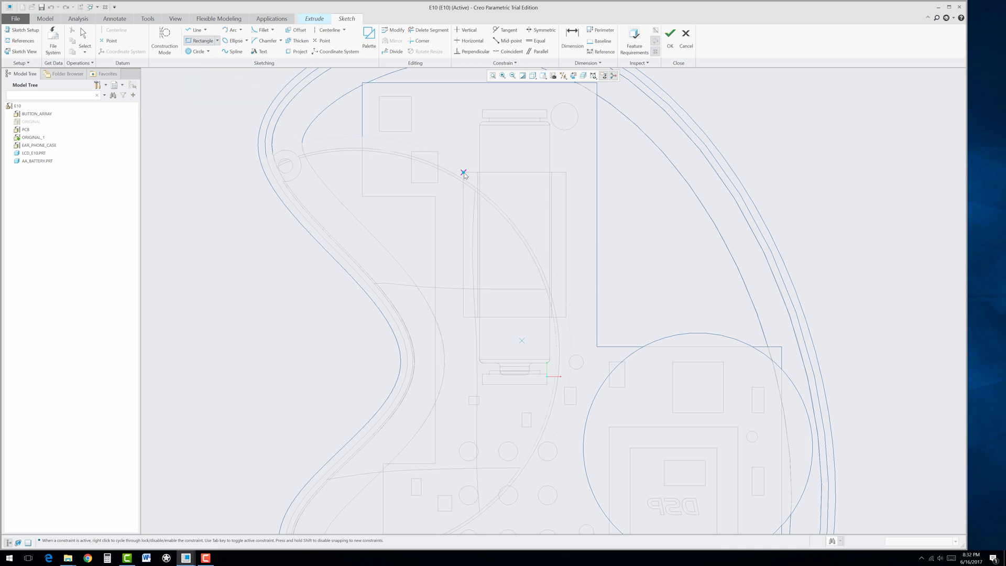
click(566, 185)
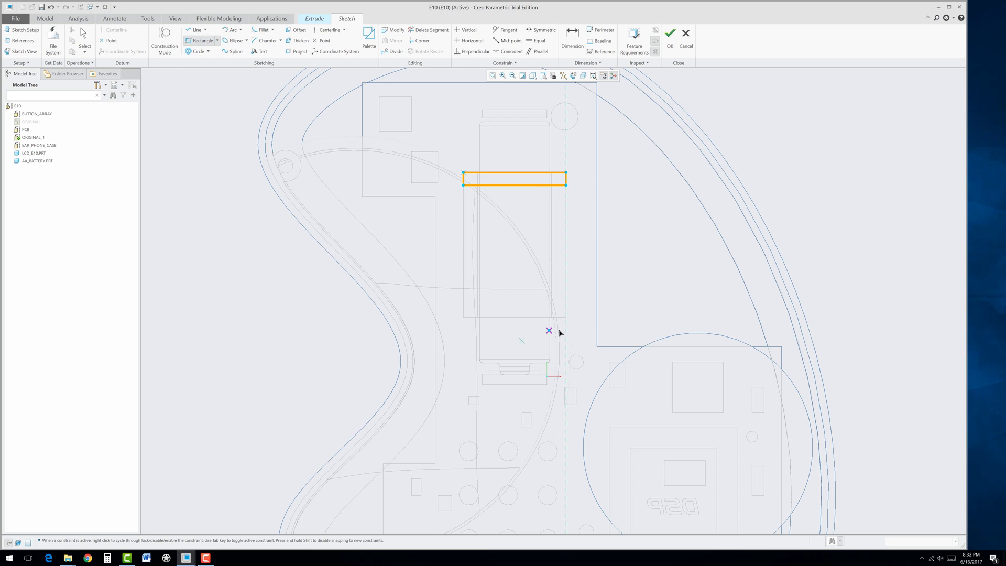
click(464, 317)
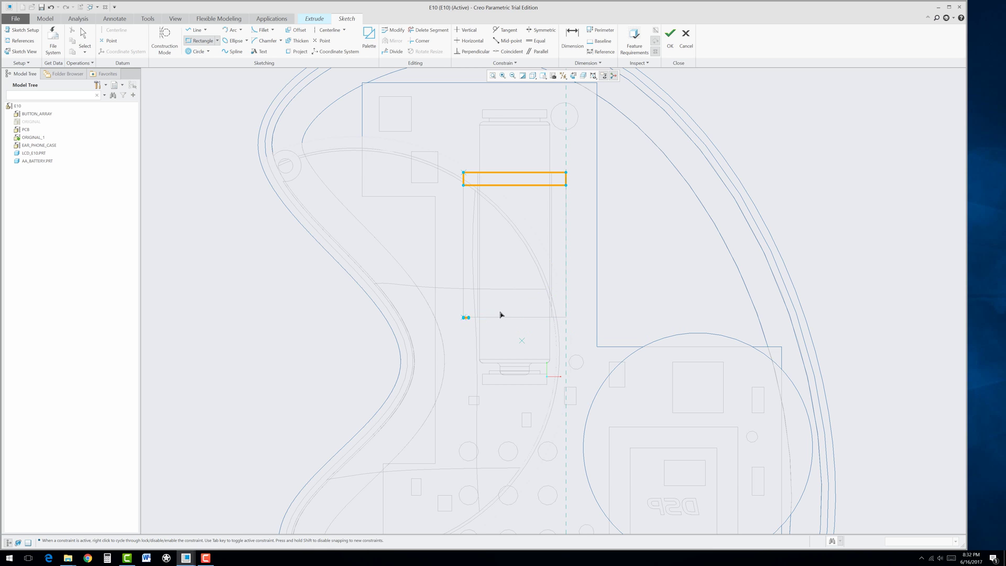
click(567, 305)
middle_click(578, 274)
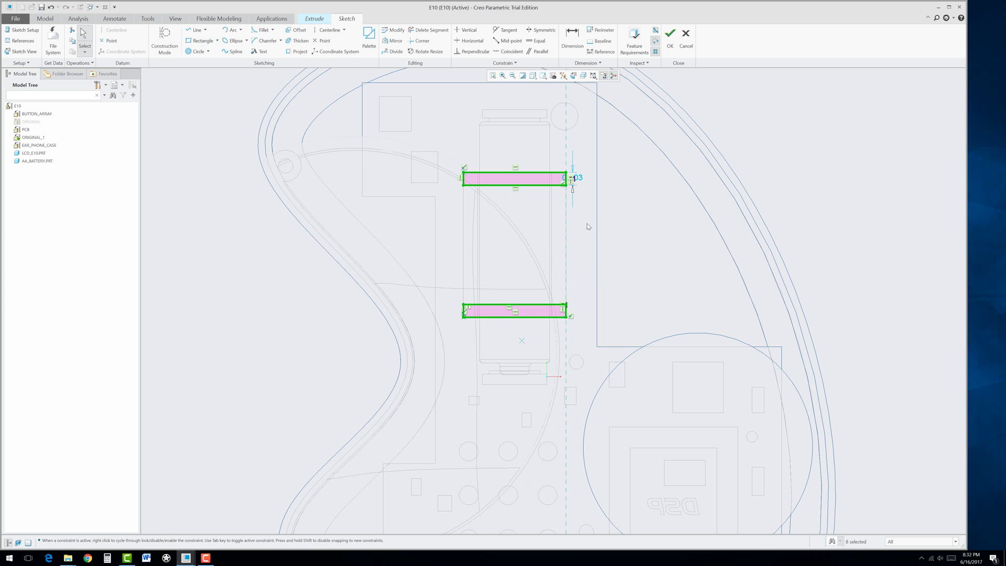
double_click(578, 178)
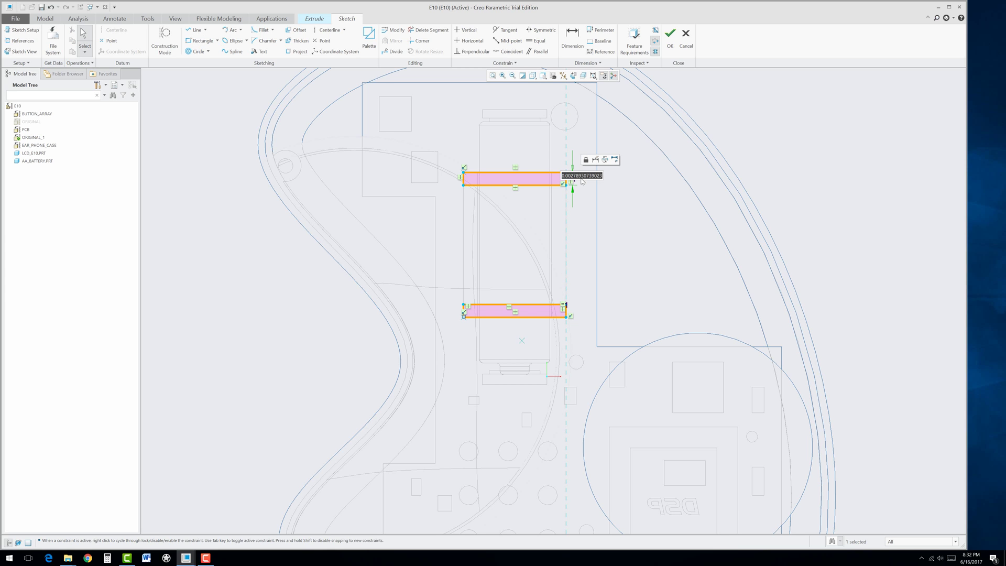
text(.002)
key(Return)
mouse_move(564, 279)
middle_down()
mouse_move(569, 234)
mouse_move(570, 278)
mouse_move(618, 199)
middle_up()
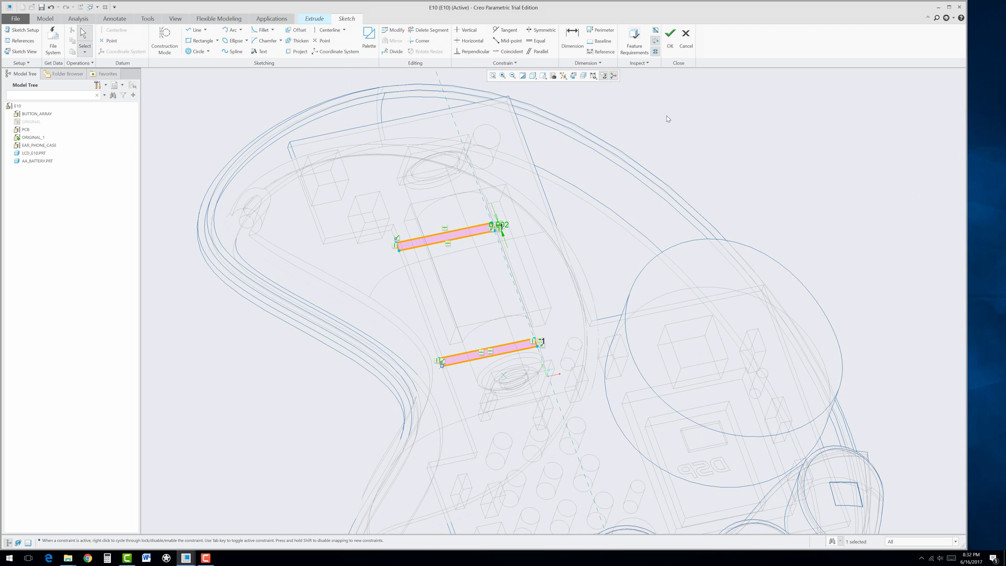
click(671, 46)
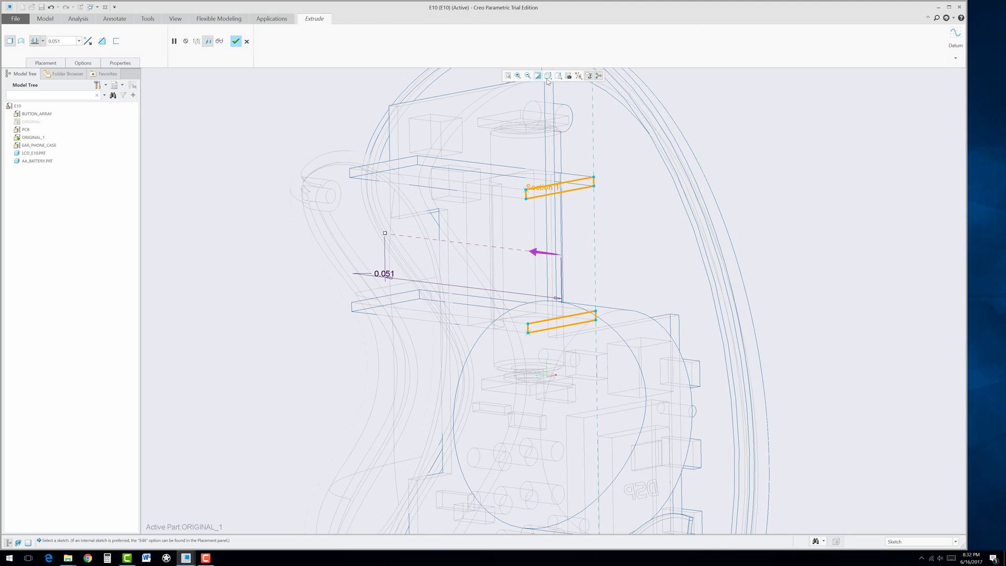
- Switch the display back to Shading With Edges
click(547, 78)
click(556, 94)
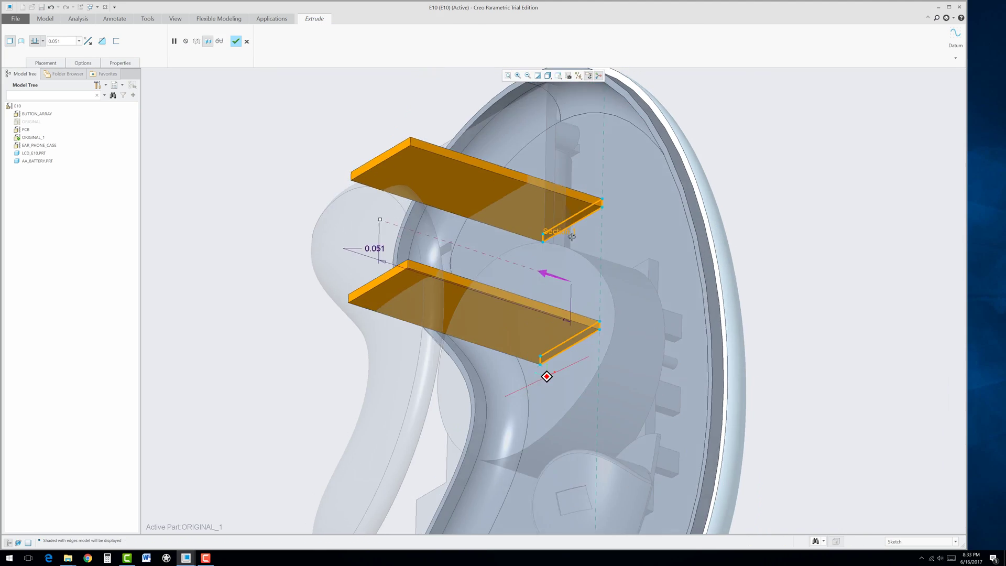
middle_drag(571, 236, 643, 436)
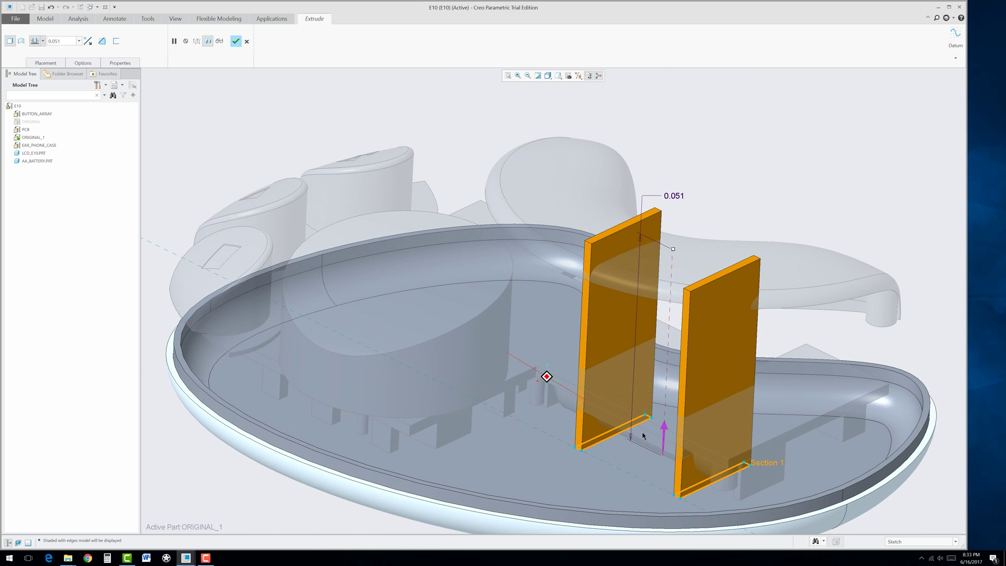
scroll(613, 449, down, 8)
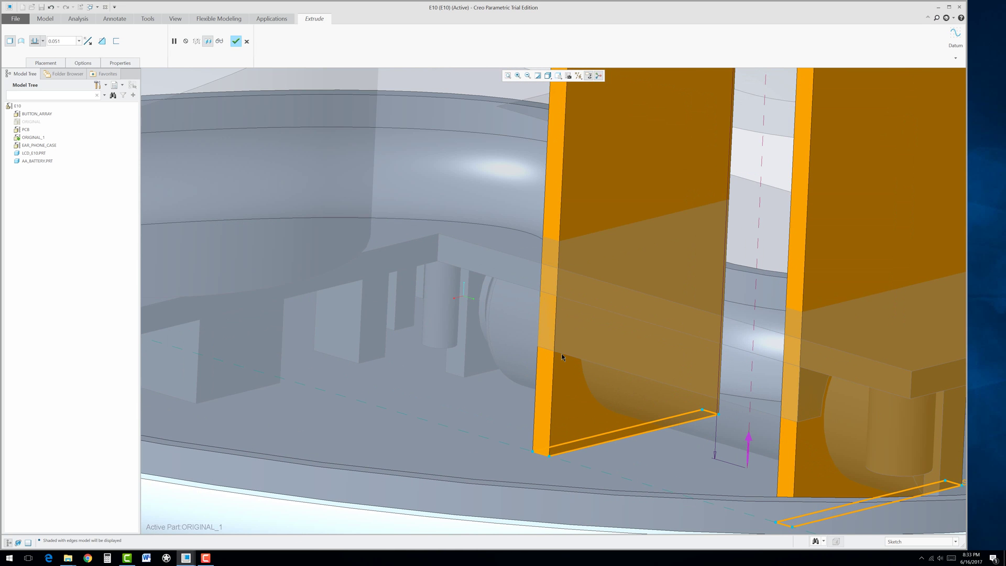
- Extrude the two rib sketches To Selected, up to the PCB edge
click(43, 41)
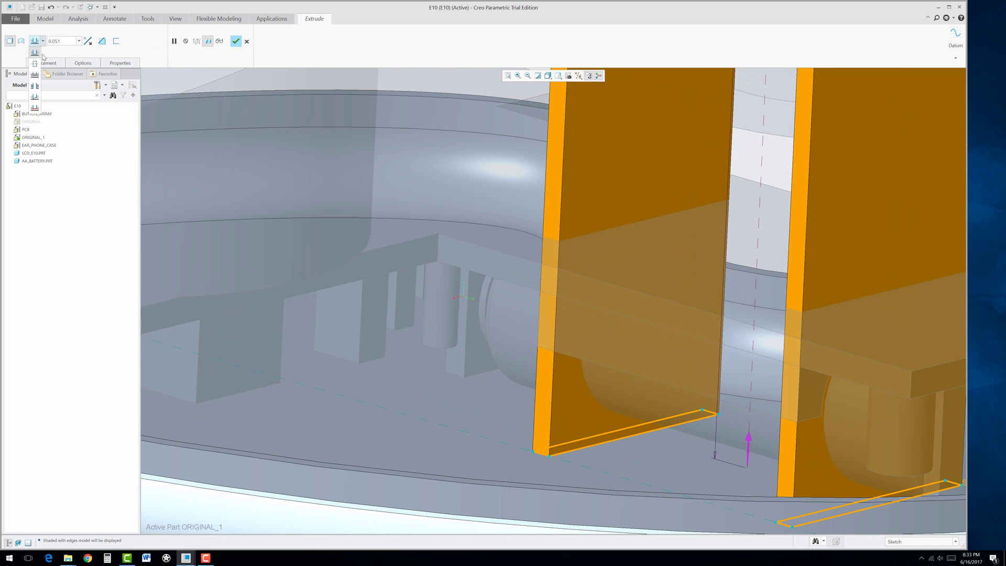
click(35, 108)
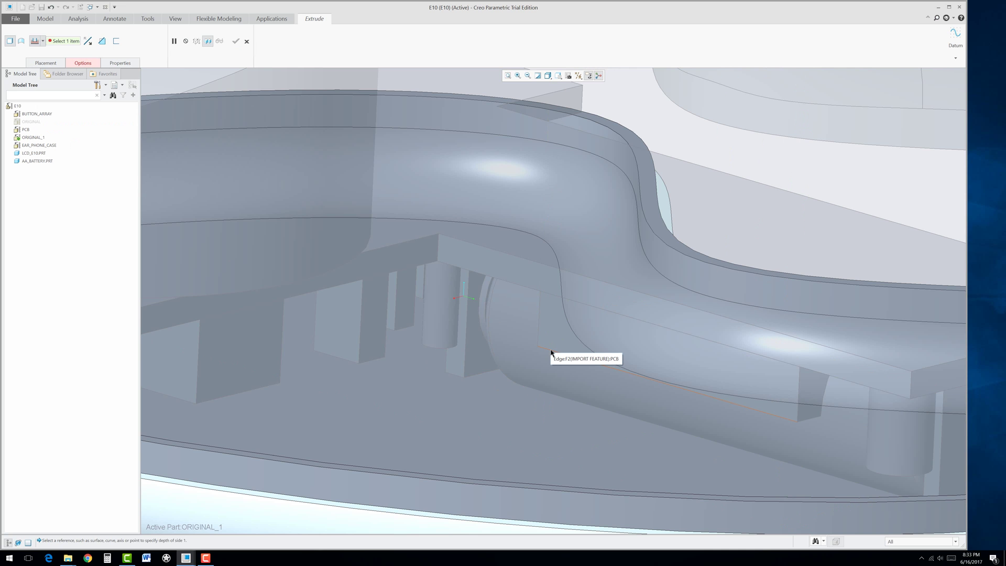
click(550, 353)
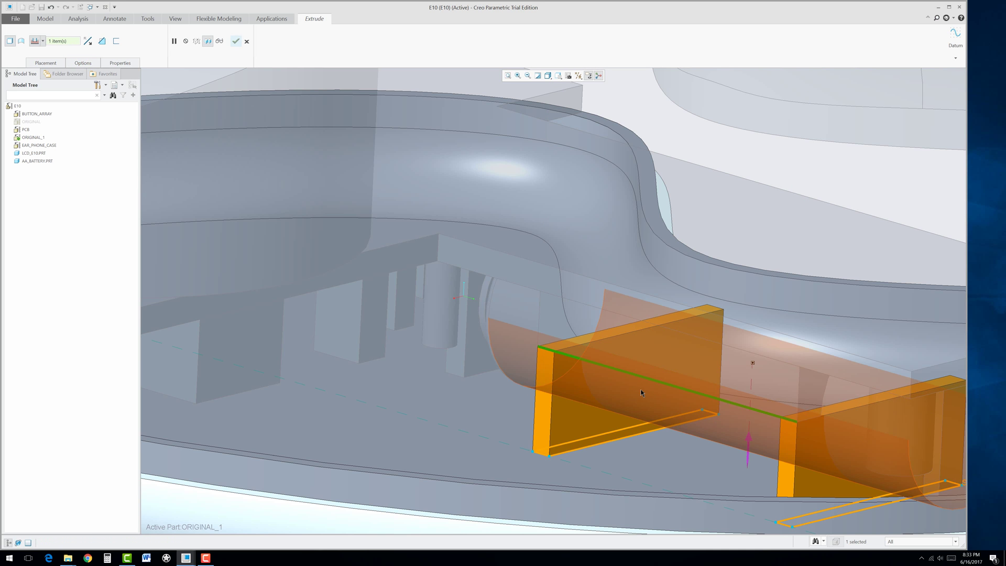
middle_drag(550, 353, 676, 339)
scroll(667, 347, down, 5)
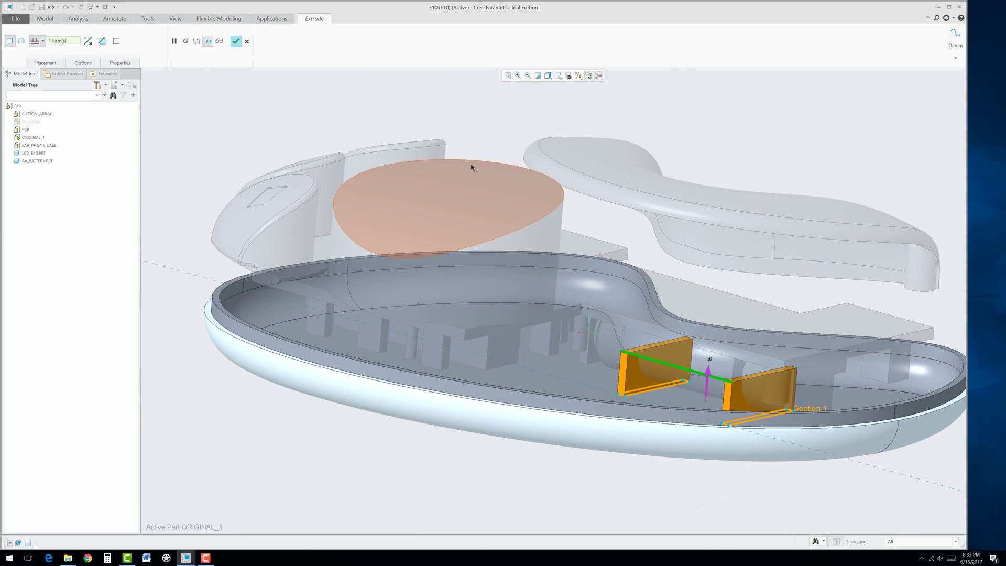
click(236, 43)
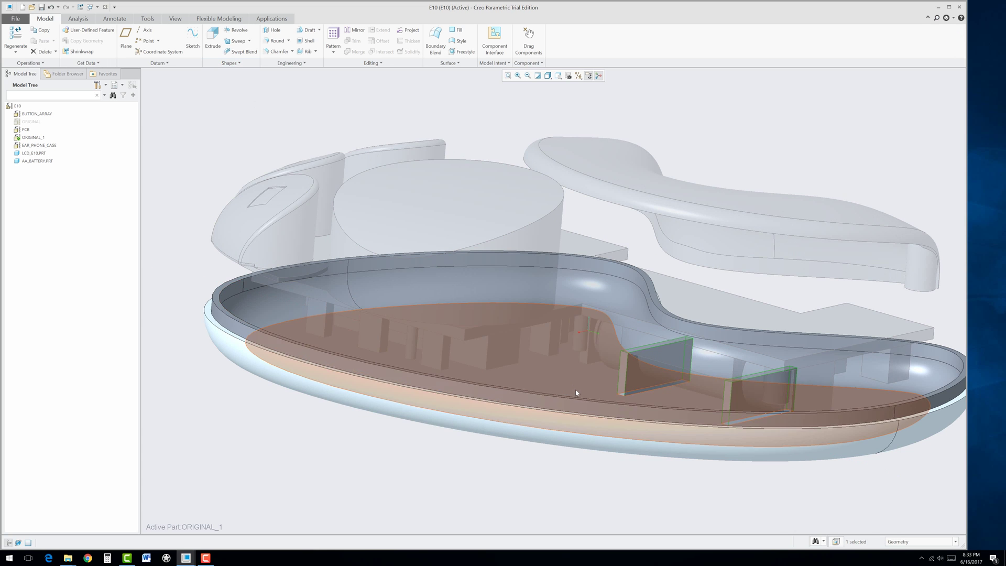
- Start an extrusion sketch on the right rib's face with Hidden Line display
middle_drag(576, 392, 587, 367)
scroll(681, 398, up, 5)
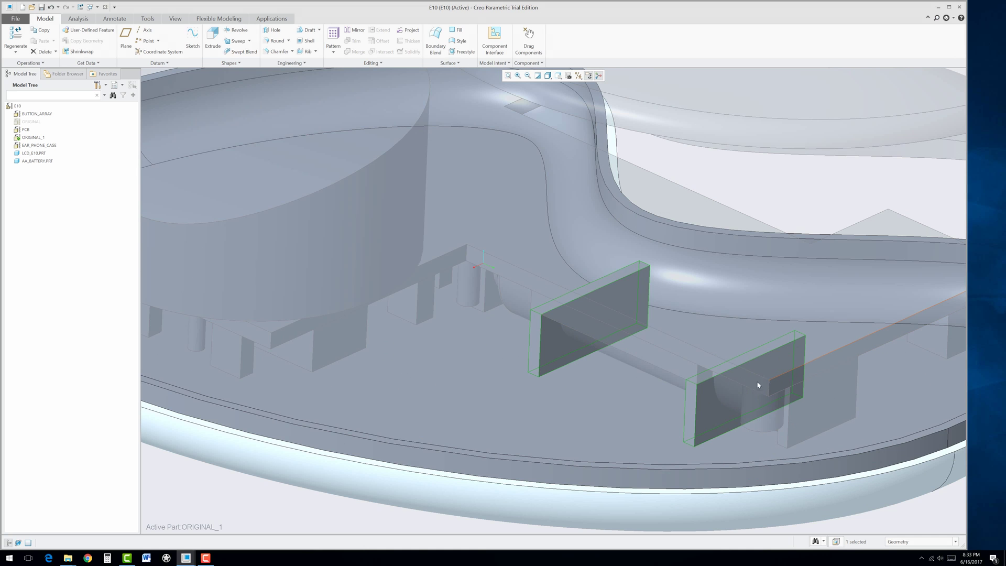
click(710, 416)
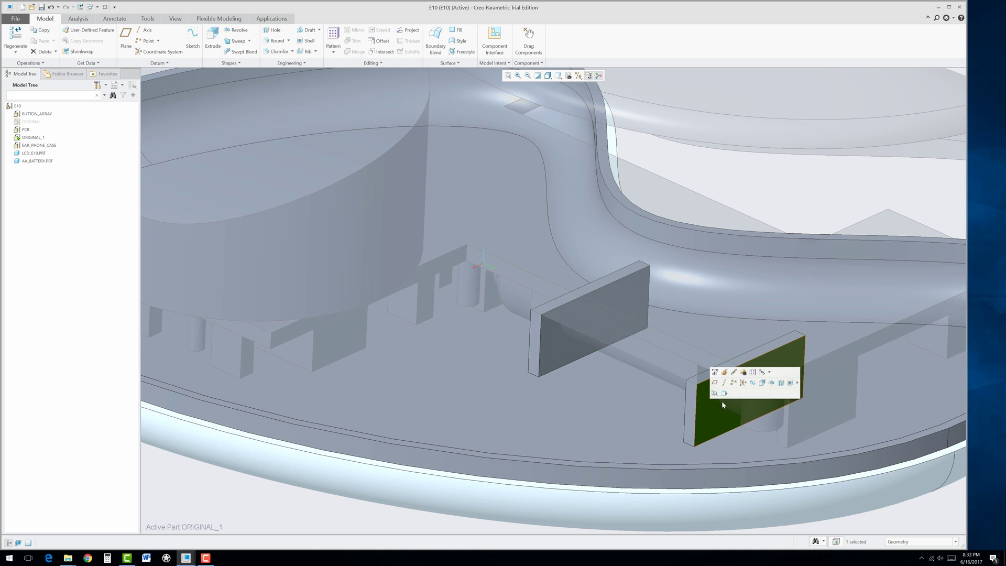
click(764, 385)
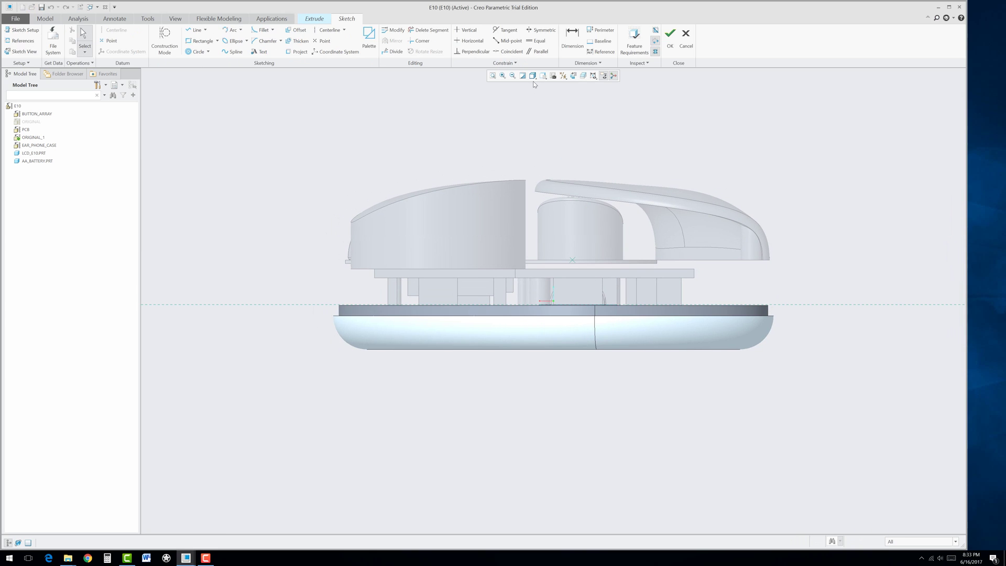
click(533, 76)
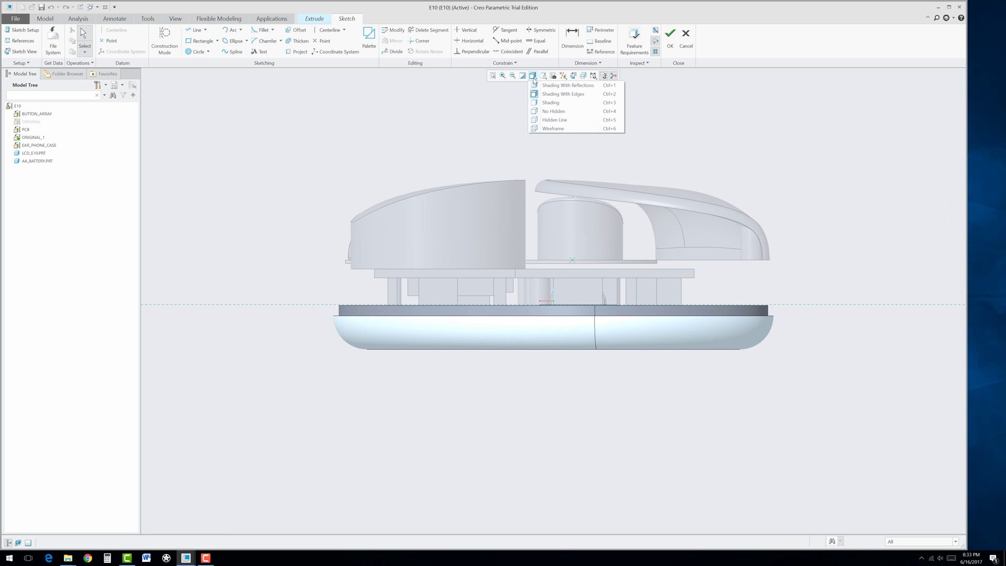
click(536, 122)
scroll(627, 343, up, 5)
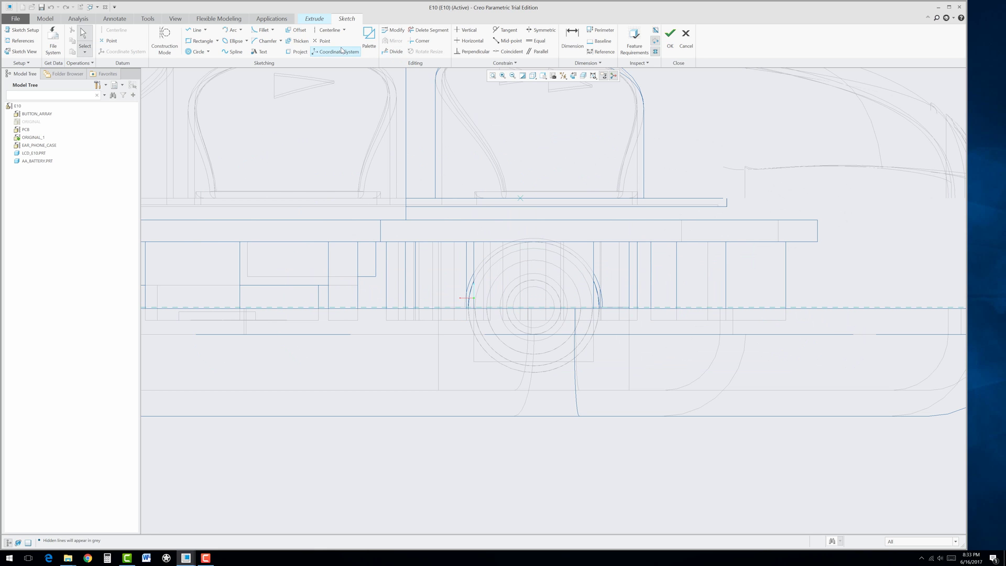
- Draw a circle concentric with the battery's arc, then return to Shading With Edges
click(200, 53)
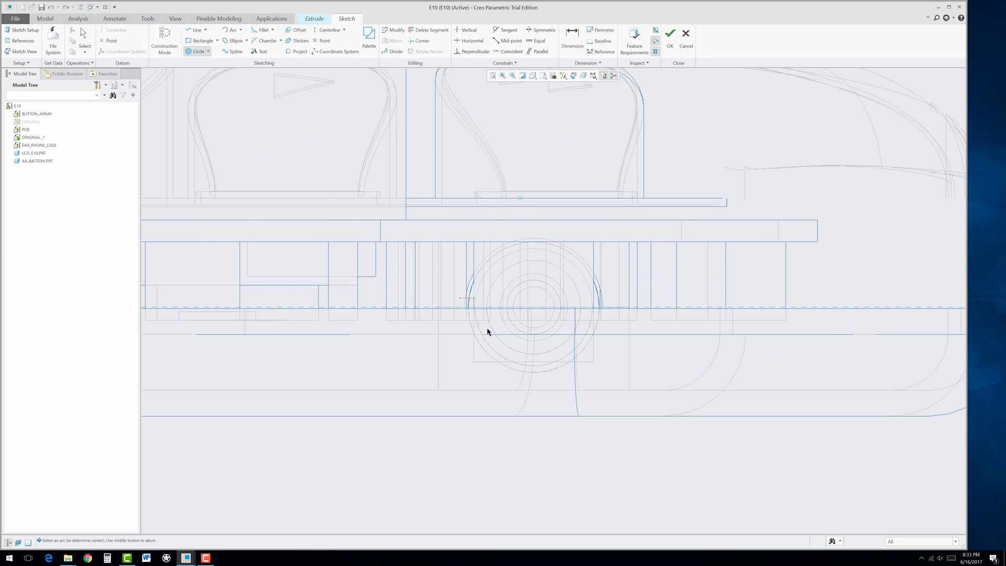
click(591, 268)
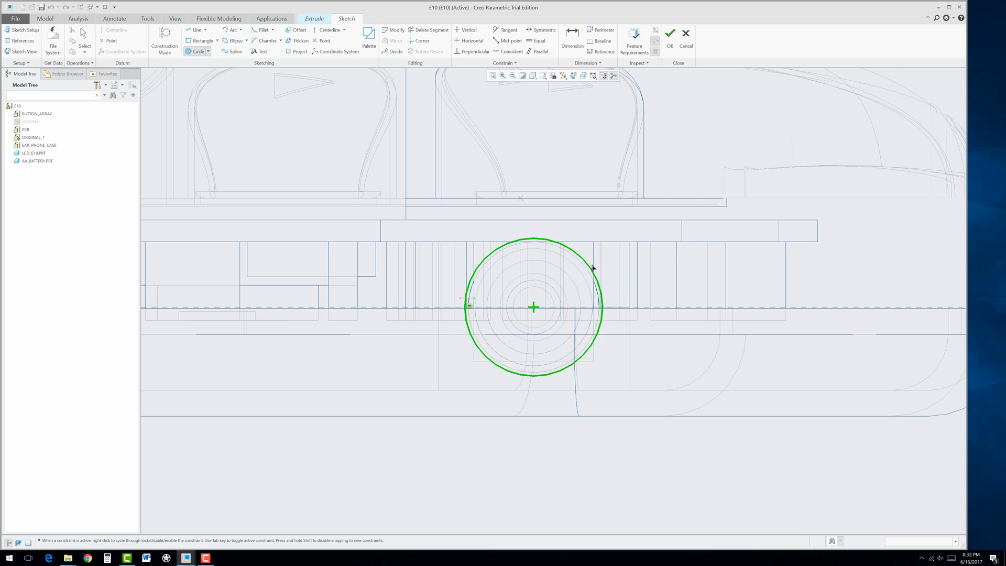
click(600, 283)
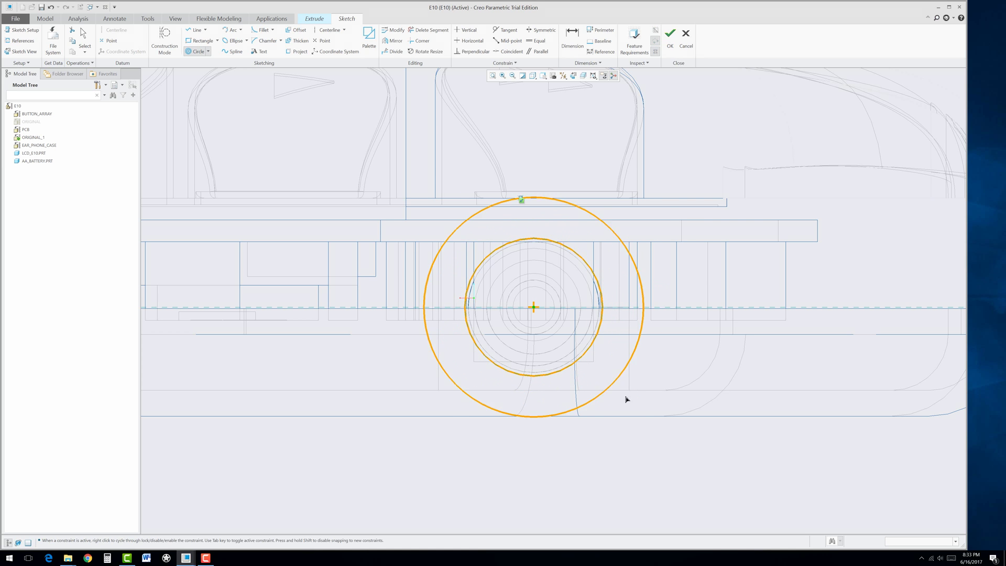
middle_click(639, 439)
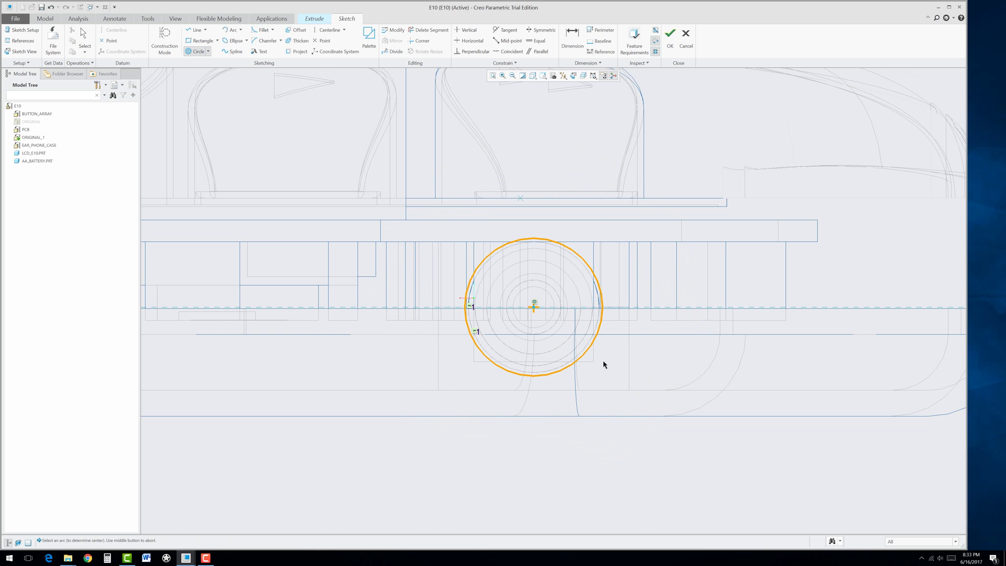
mouse_move(604, 364)
middle_down()
mouse_move(617, 355)
mouse_move(651, 377)
mouse_move(595, 158)
middle_up()
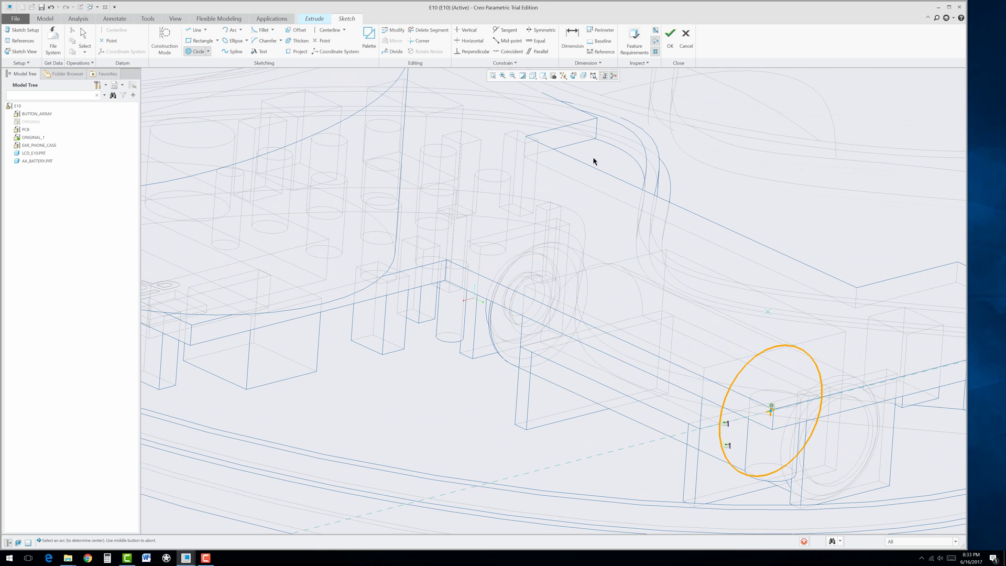
click(542, 76)
click(548, 92)
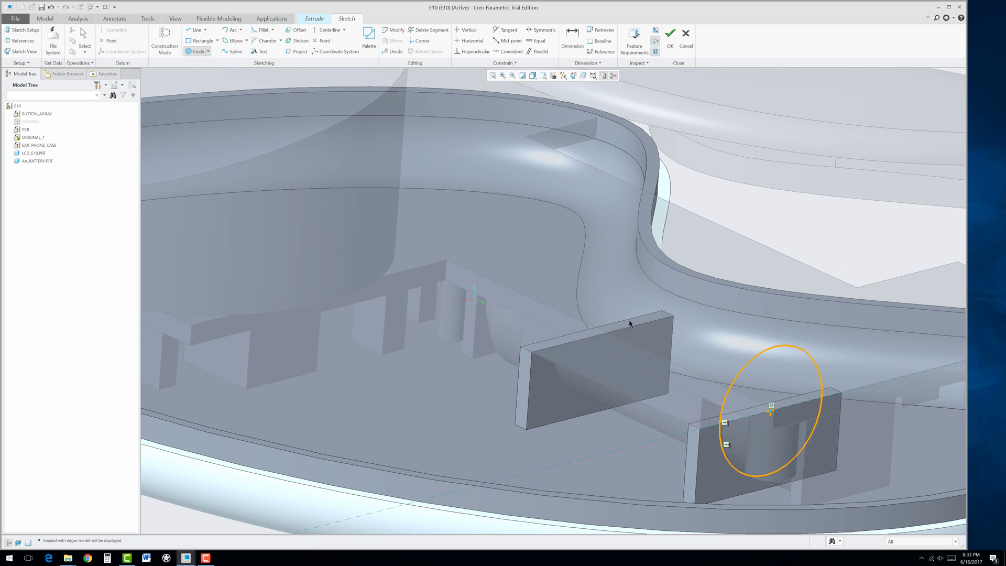
scroll(629, 324, down, 5)
middle_drag(629, 324, 719, 407)
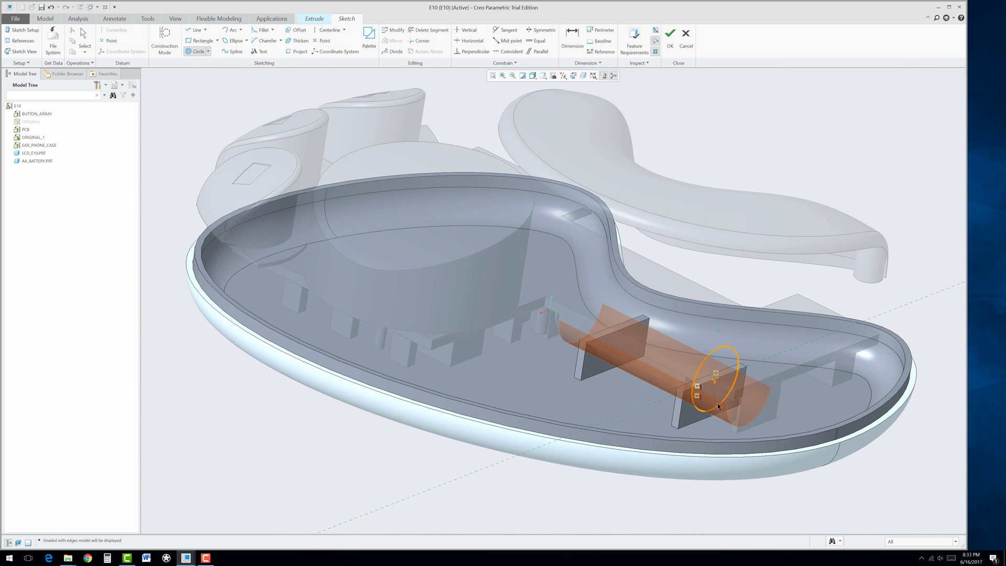
- Flip the circle extrusion toward the ribs and remove material to notch both ribs
click(670, 37)
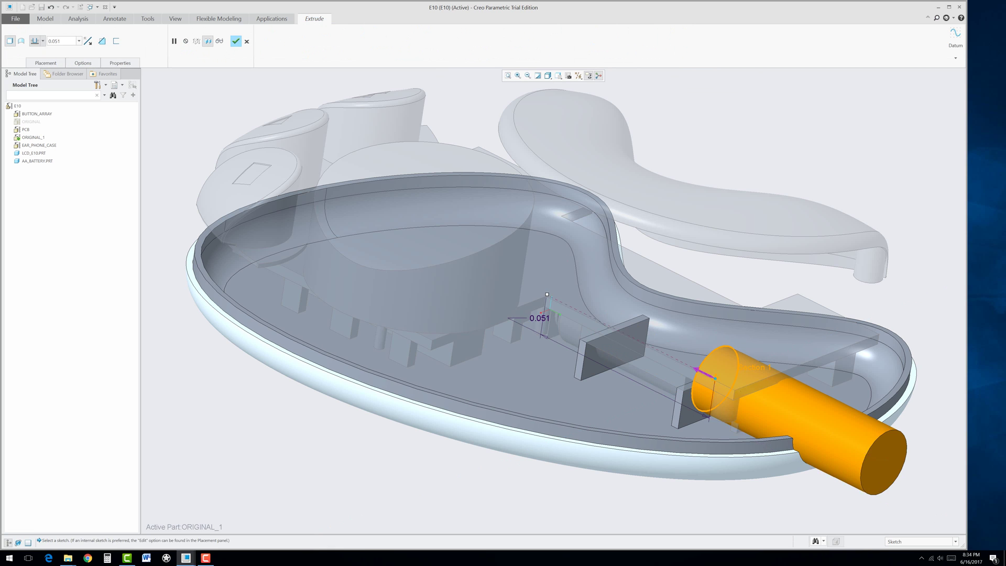
click(741, 390)
click(102, 44)
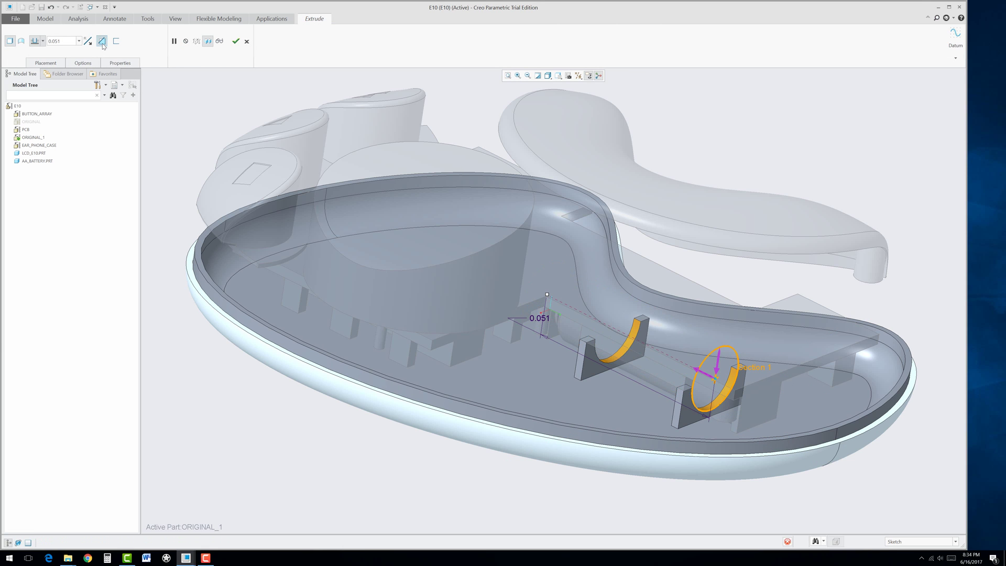
mouse_move(512, 350)
middle_down()
mouse_move(532, 378)
mouse_move(510, 346)
middle_up()
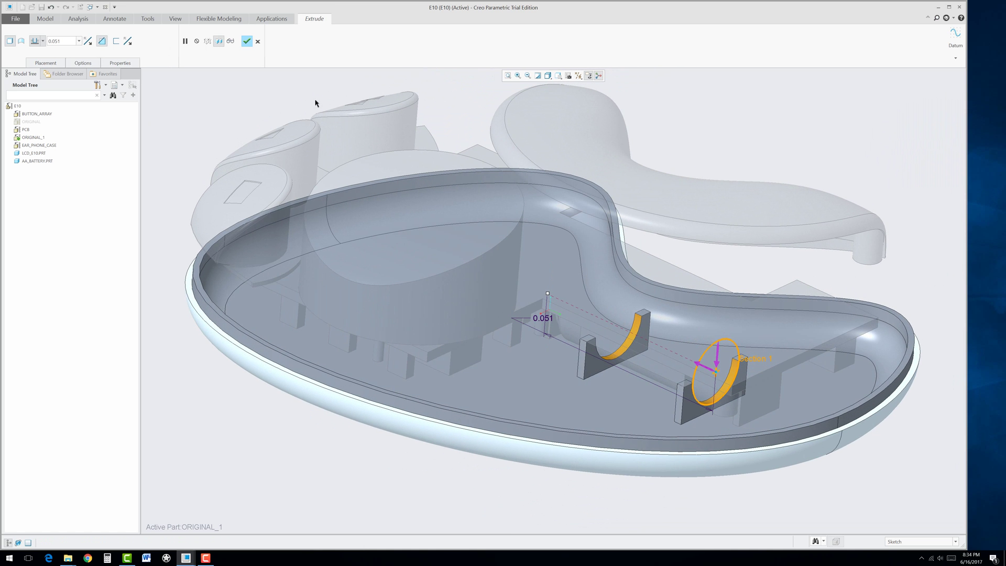
click(246, 41)
scroll(524, 381, down, 2)
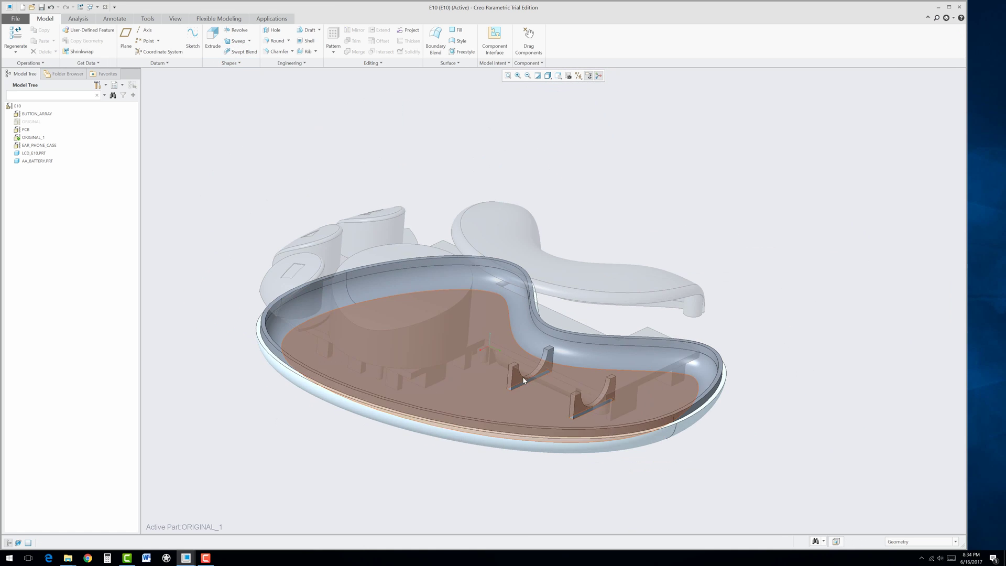
scroll(524, 381, up, 3)
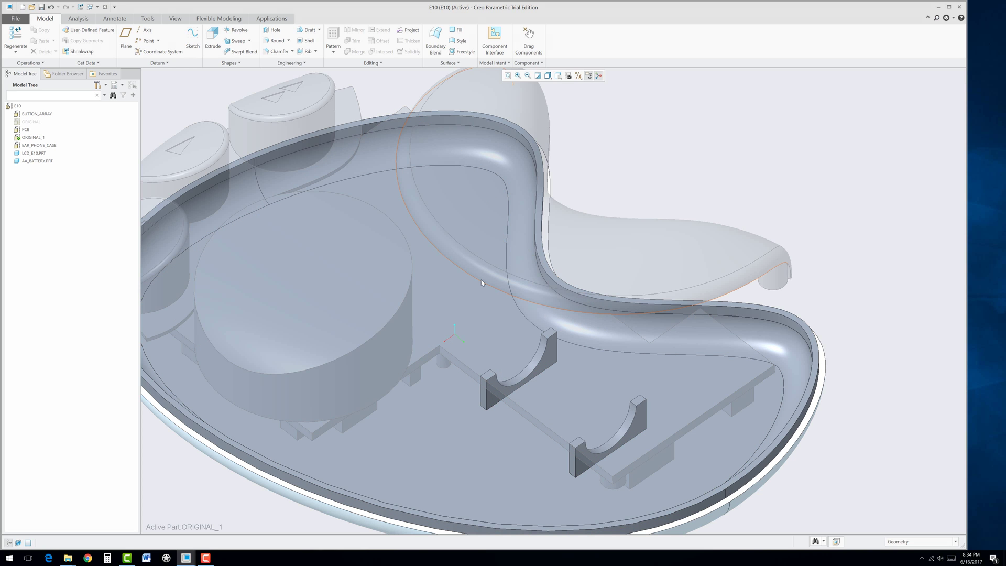
- Activate E10 from the Model Tree and show the ORIGINAL housing again
key(ctrl+d)
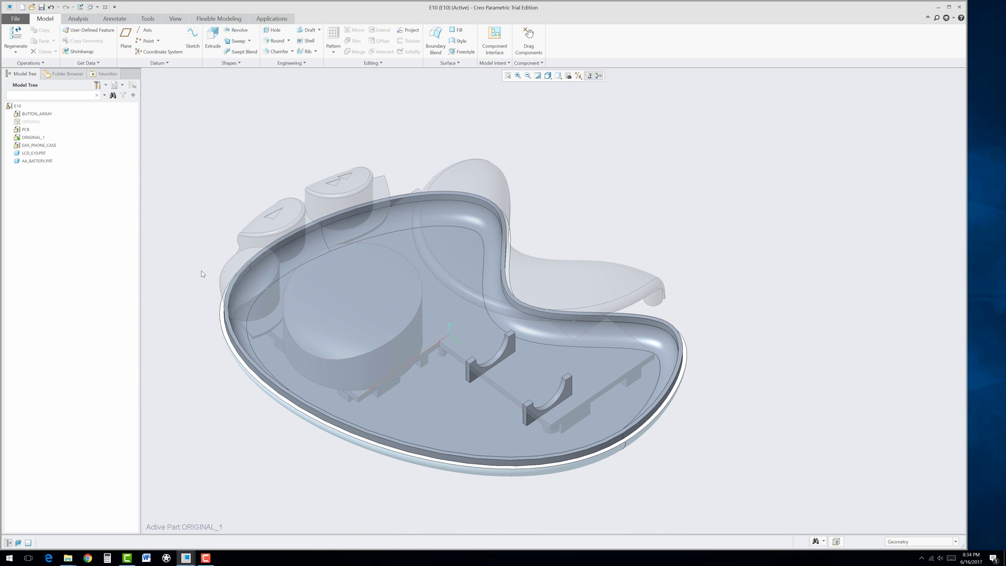
right_click(20, 108)
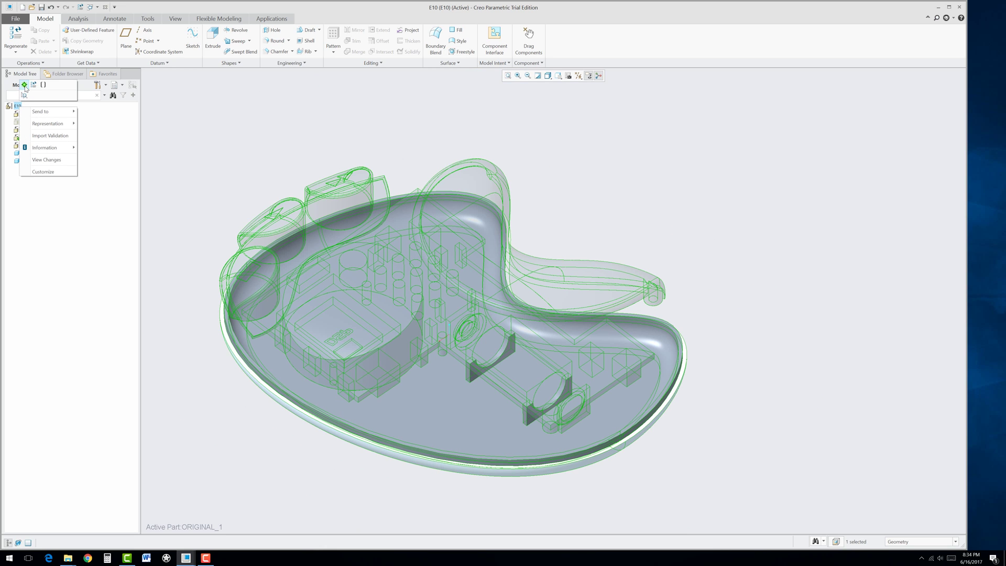
click(25, 85)
right_click(28, 122)
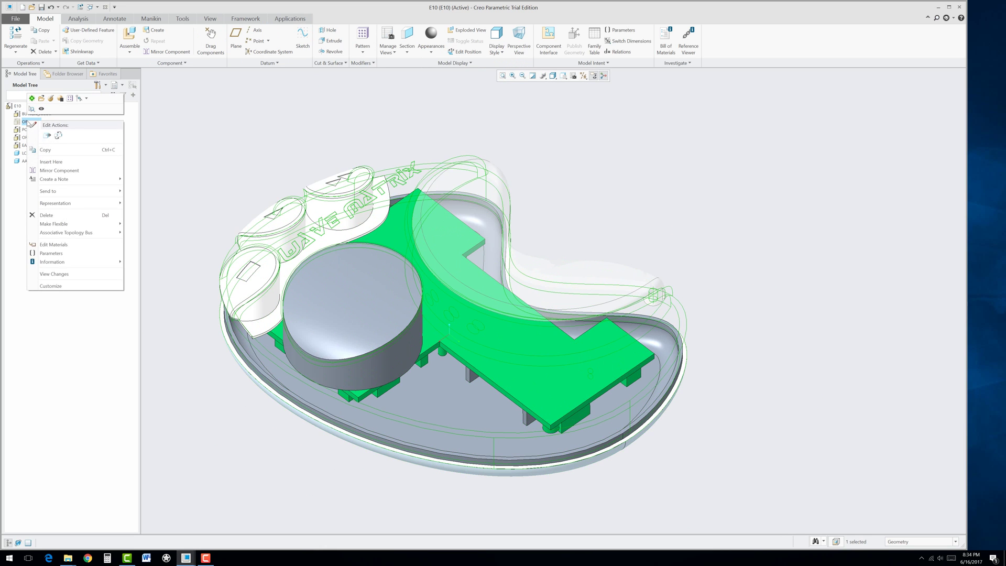
click(42, 109)
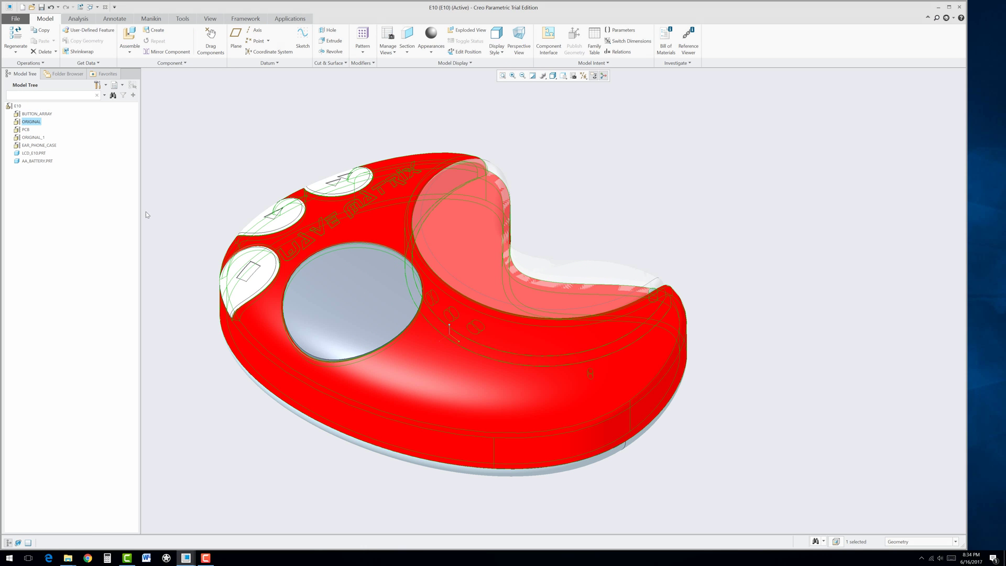
middle_drag(190, 381, 483, 257)
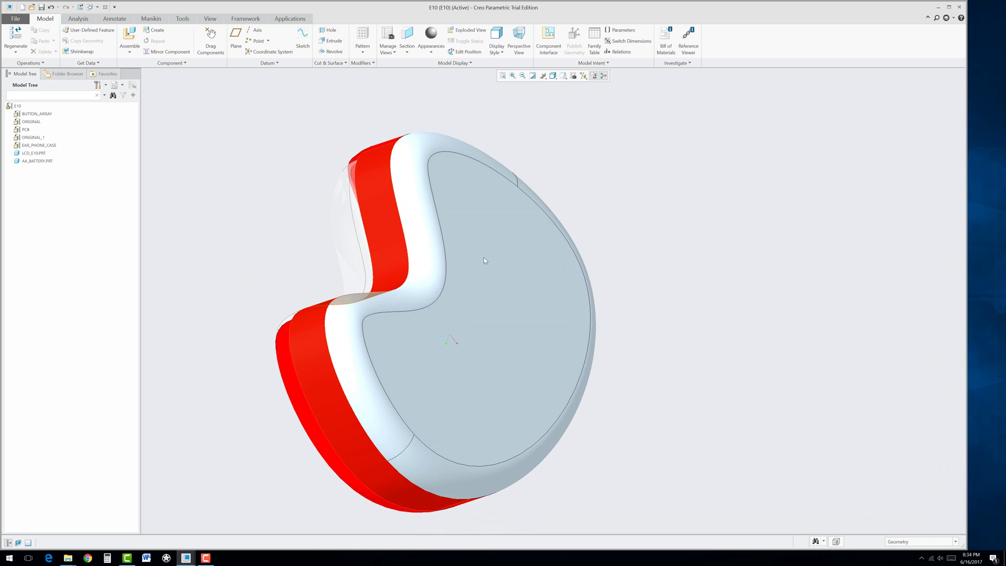
click(483, 258)
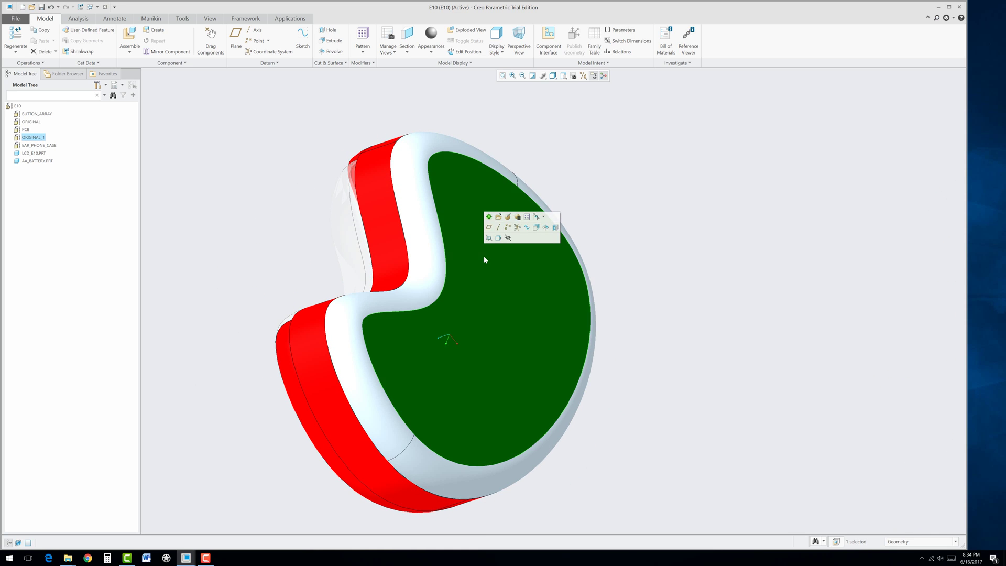
- Open ORIGINAL_1 in its own window, then switch back to E10.ASM
click(497, 219)
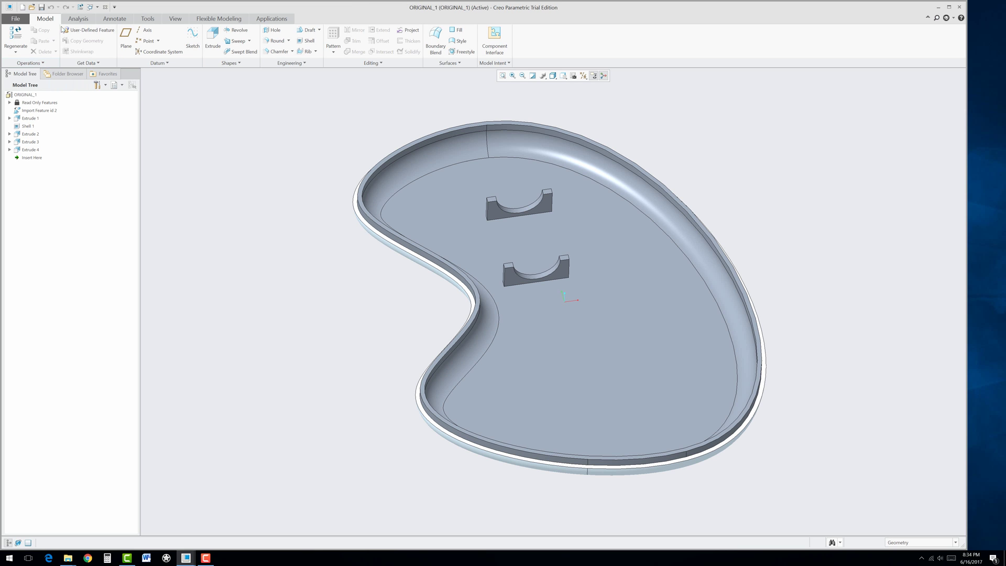
click(97, 7)
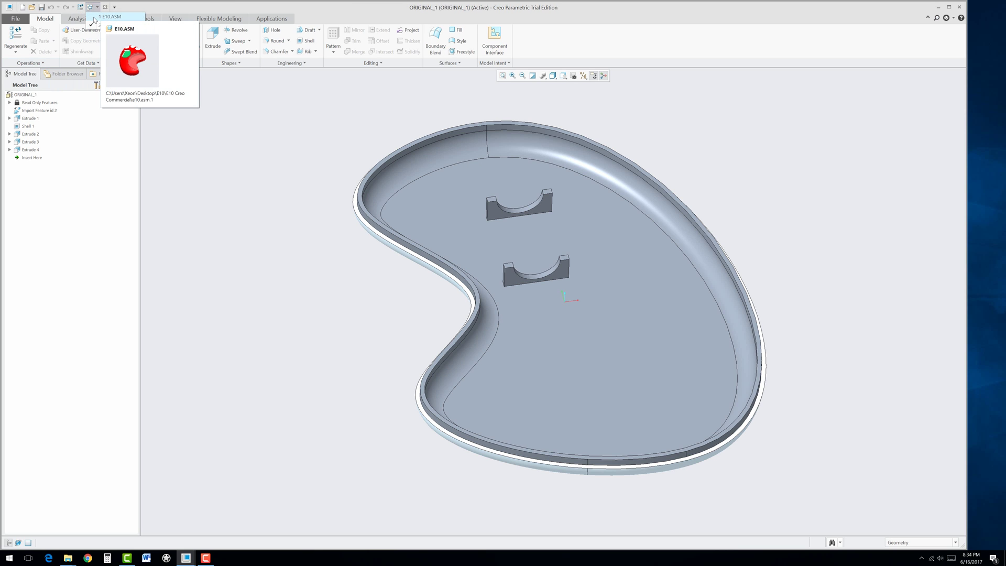
click(95, 18)
middle_drag(355, 319, 468, 315)
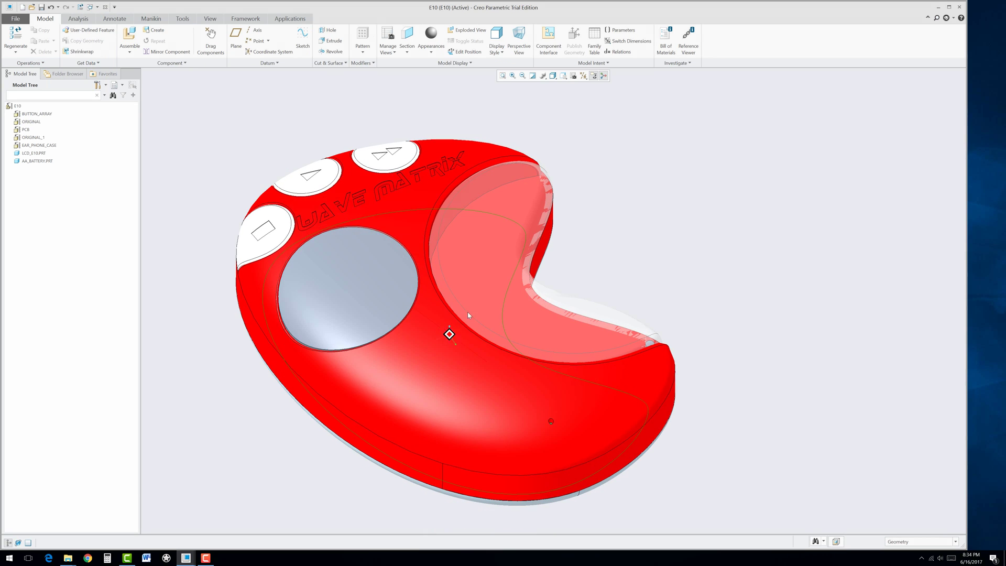